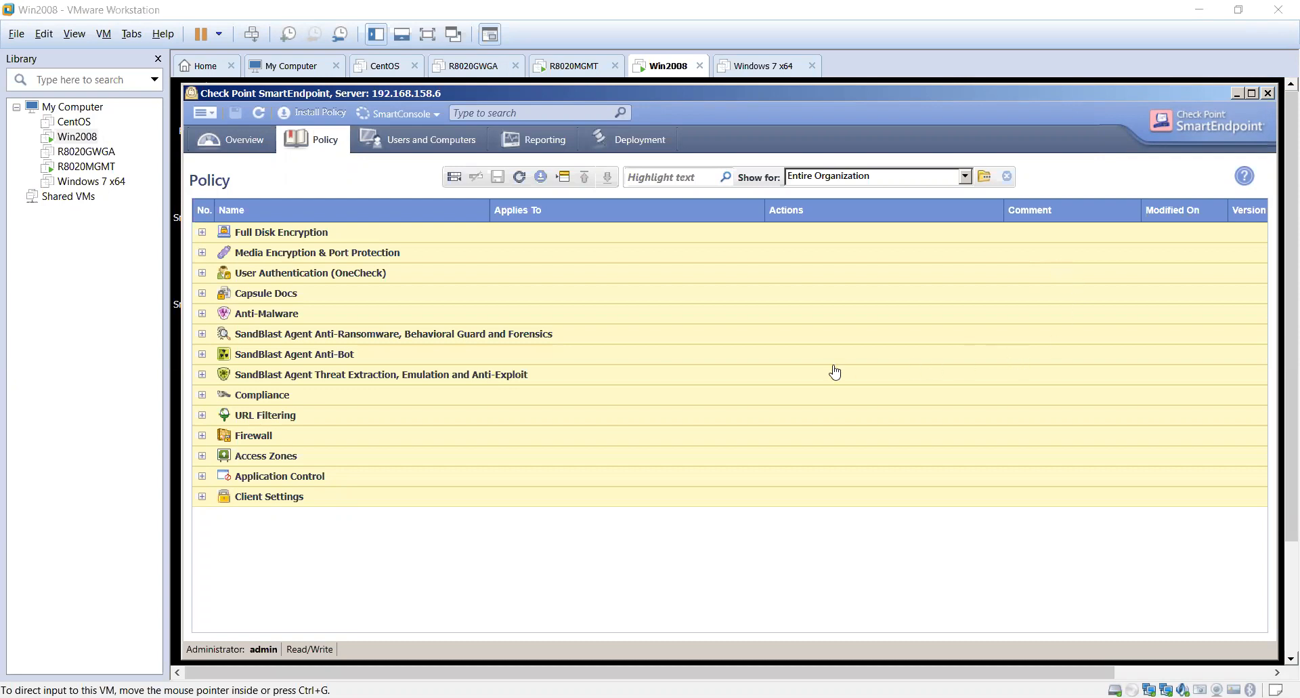
Expand the Media Encryption & Port Protection policy and preview creating a rule for that blade, leaving without creating one.
{"action": "left_click", "coordinate": [201, 253]}
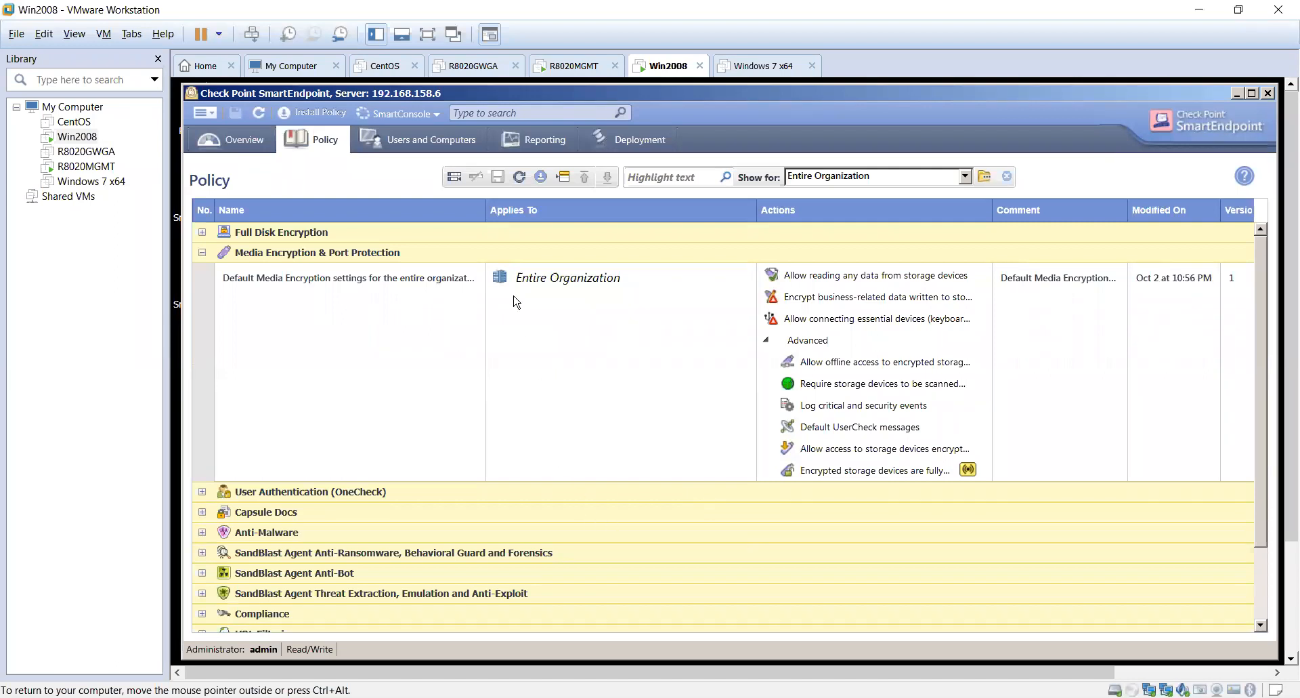
{"action": "left_click", "coordinate": [455, 179]}
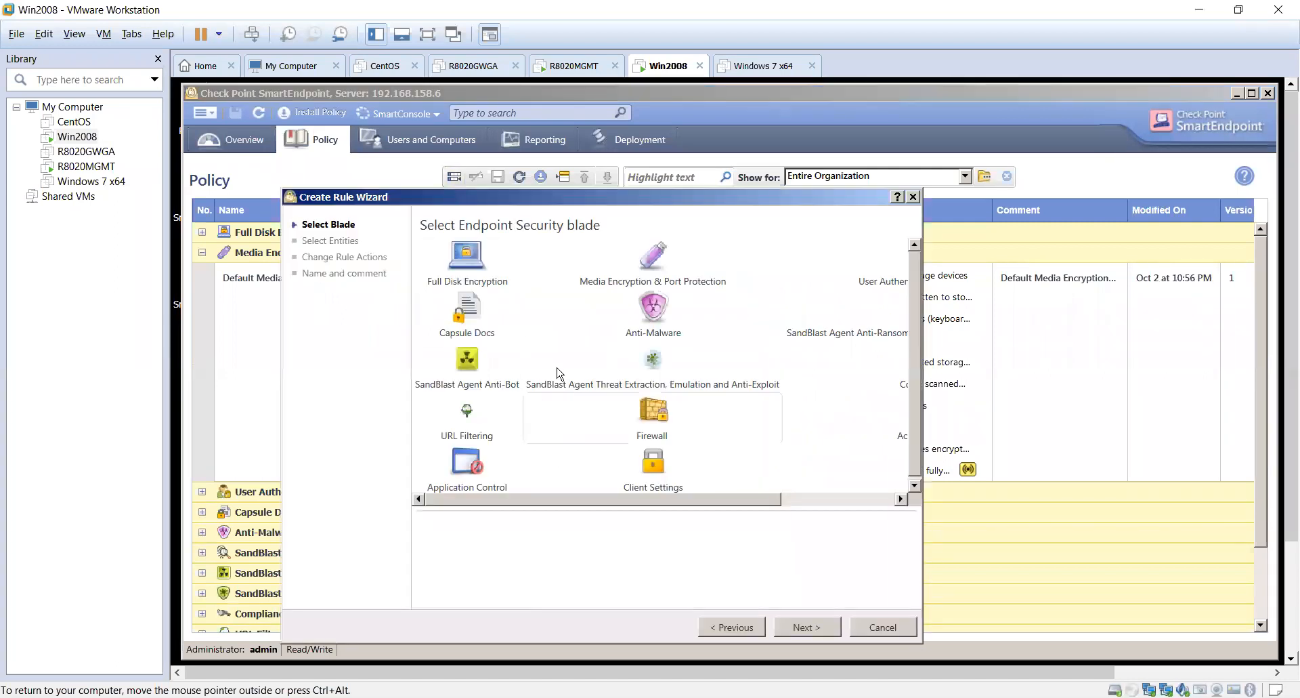
{"action": "left_click", "coordinate": [649, 280]}
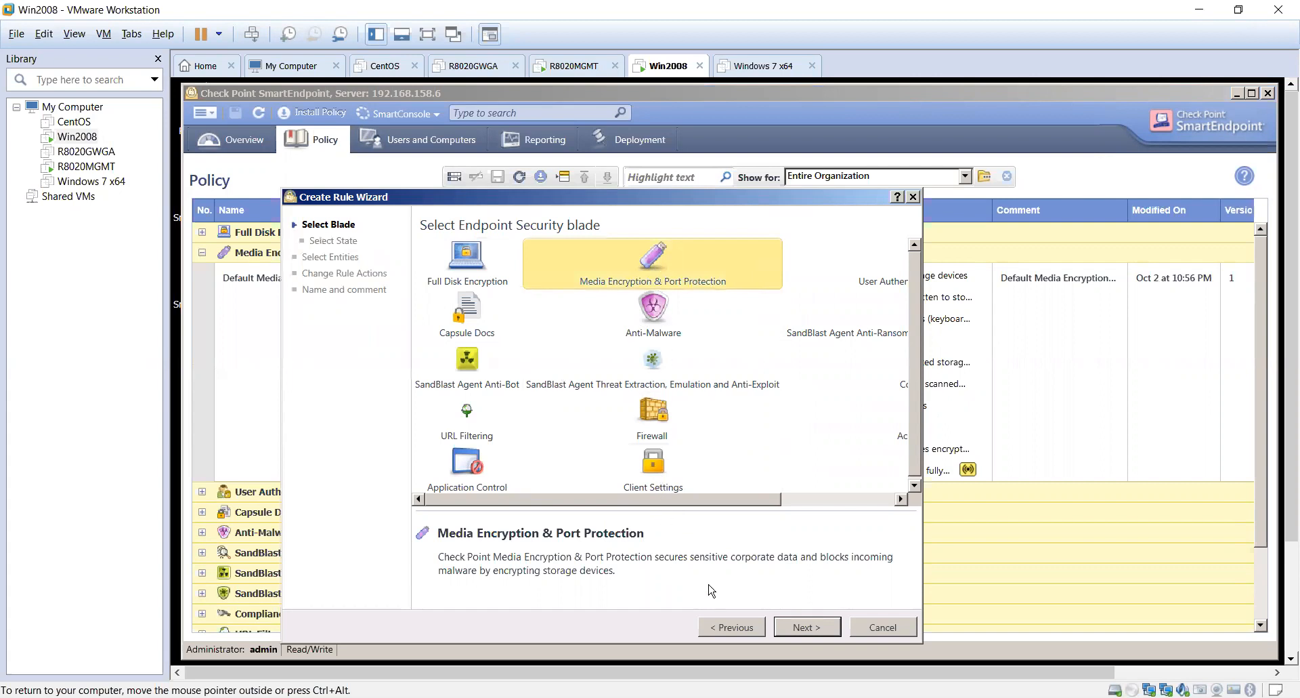
{"action": "left_click", "coordinate": [883, 628]}
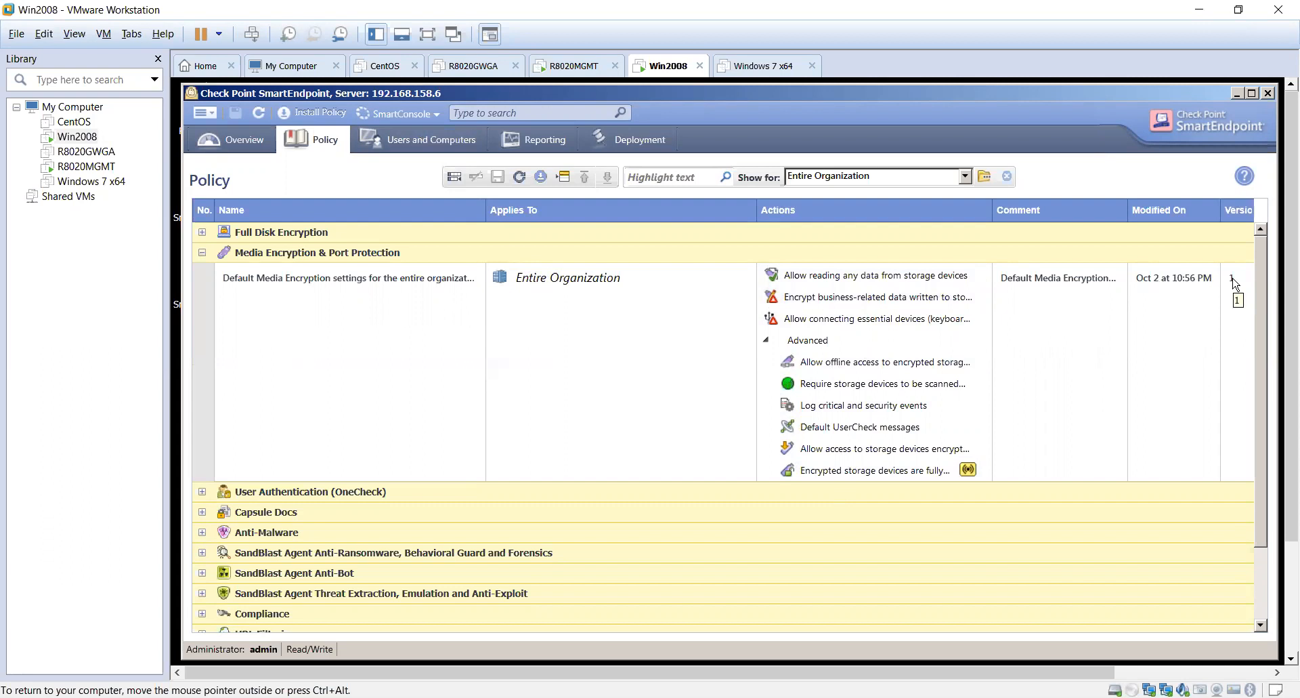
Open the shared storage device read access action and examine the details form for a manually configured new device override, discarding it.
{"action": "left_click", "coordinate": [849, 279]}
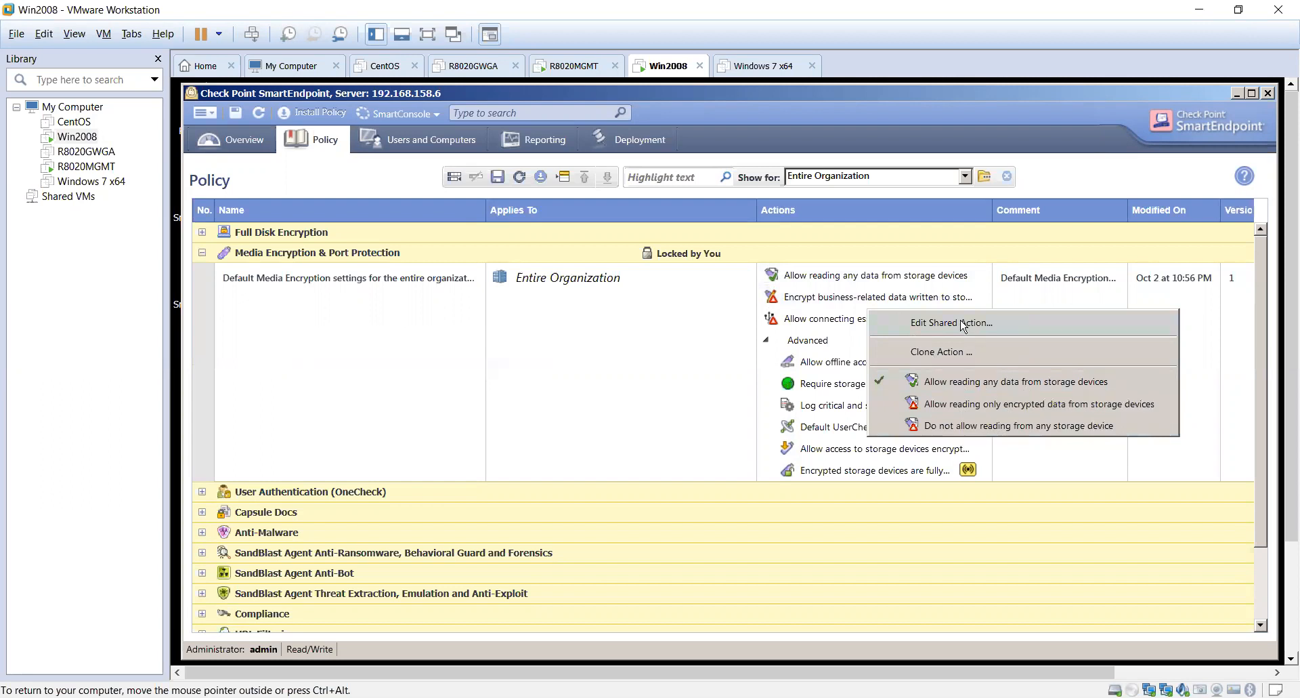
{"action": "left_click", "coordinate": [850, 385]}
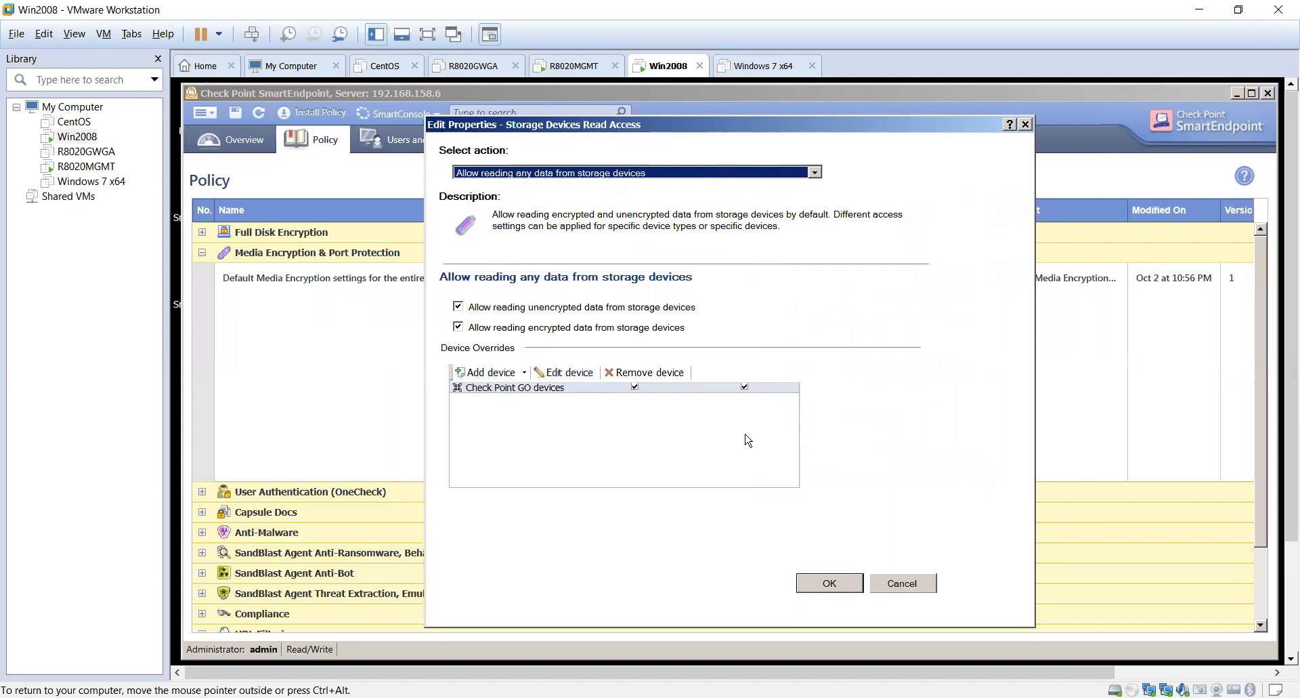
{"action": "left_click", "coordinate": [499, 377]}
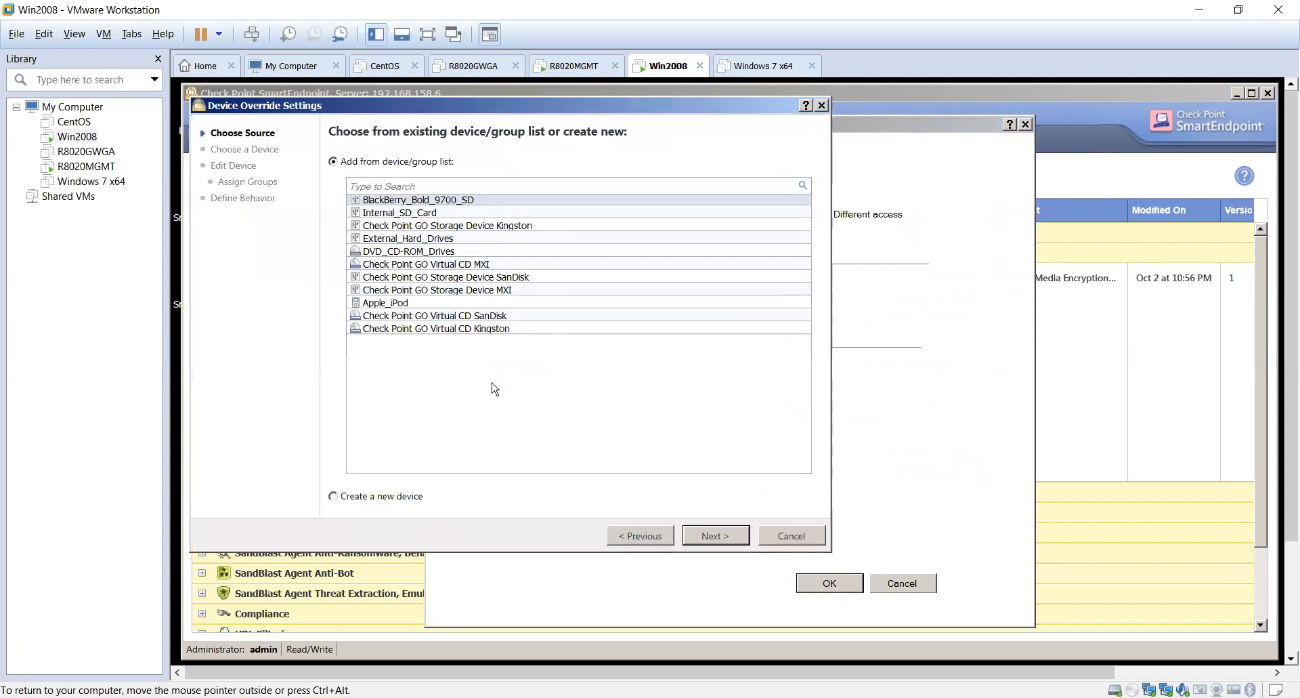
{"action": "left_click", "coordinate": [391, 501]}
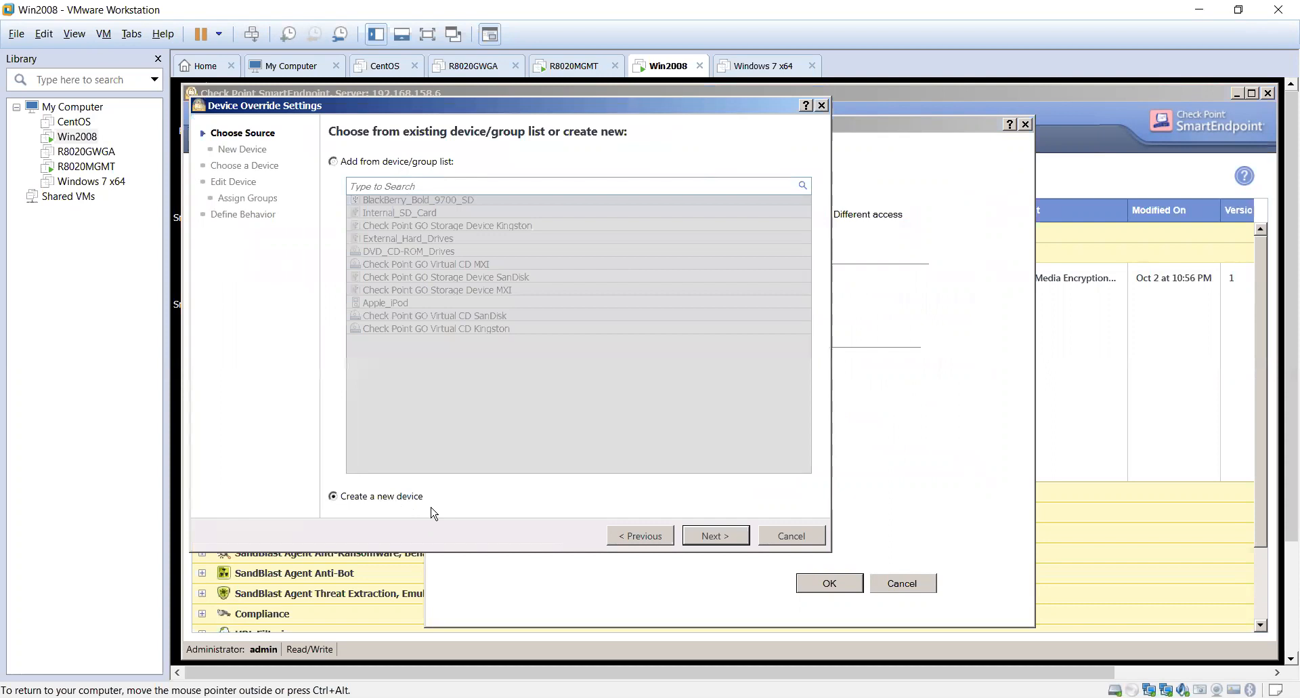
{"action": "left_click", "coordinate": [701, 538]}
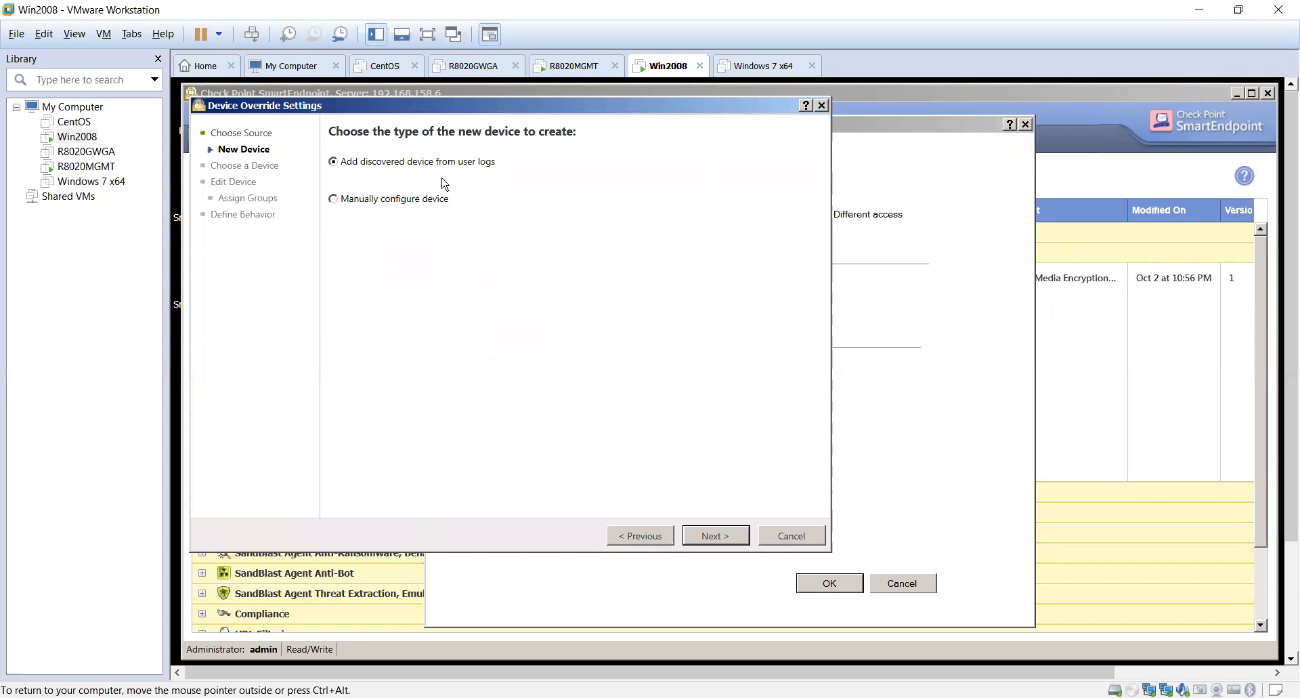
{"action": "left_click", "coordinate": [349, 201]}
{"action": "left_click", "coordinate": [706, 534]}
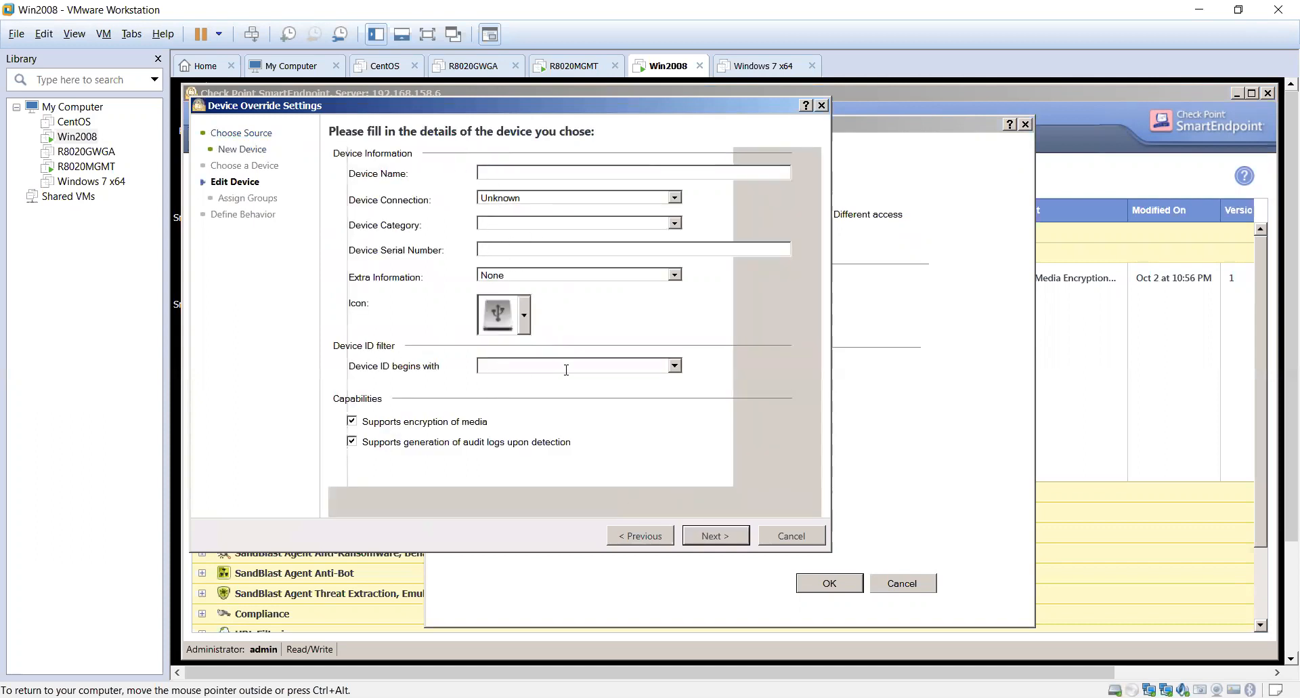
{"action": "left_click", "coordinate": [784, 541]}
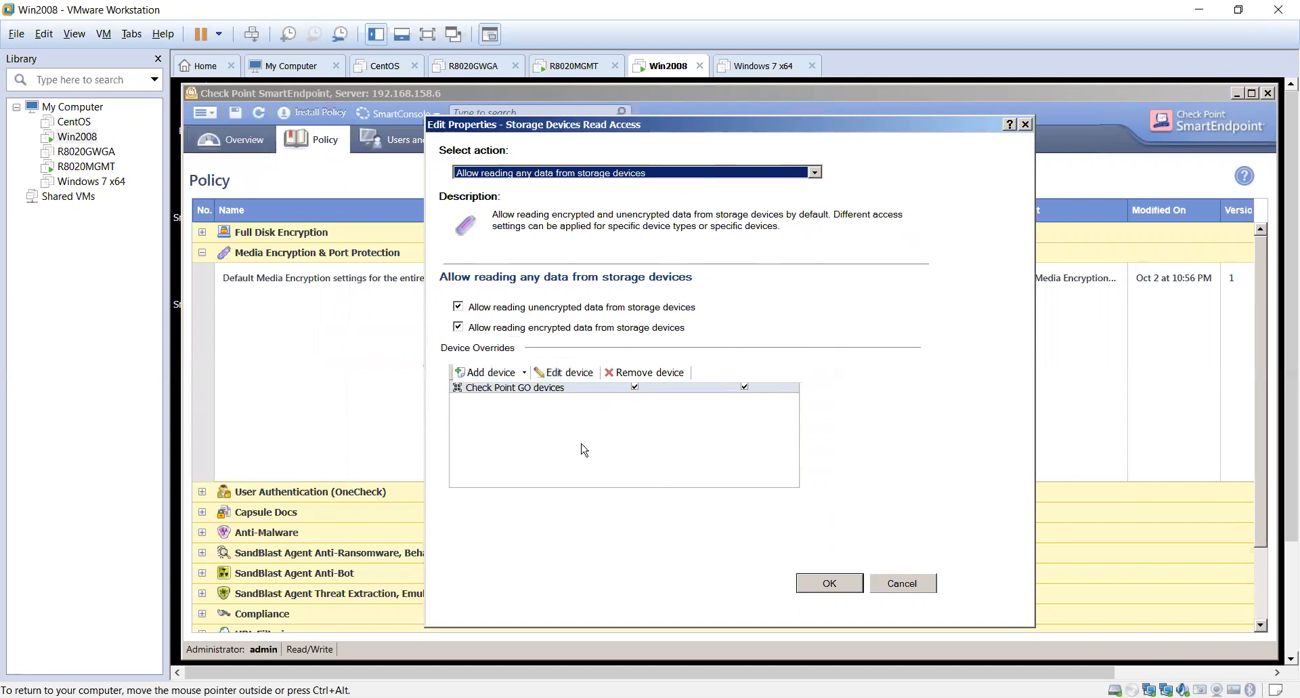
Examine the Check Point GO devices override and close the read access properties without saving.
{"action": "left_click", "coordinate": [563, 373]}
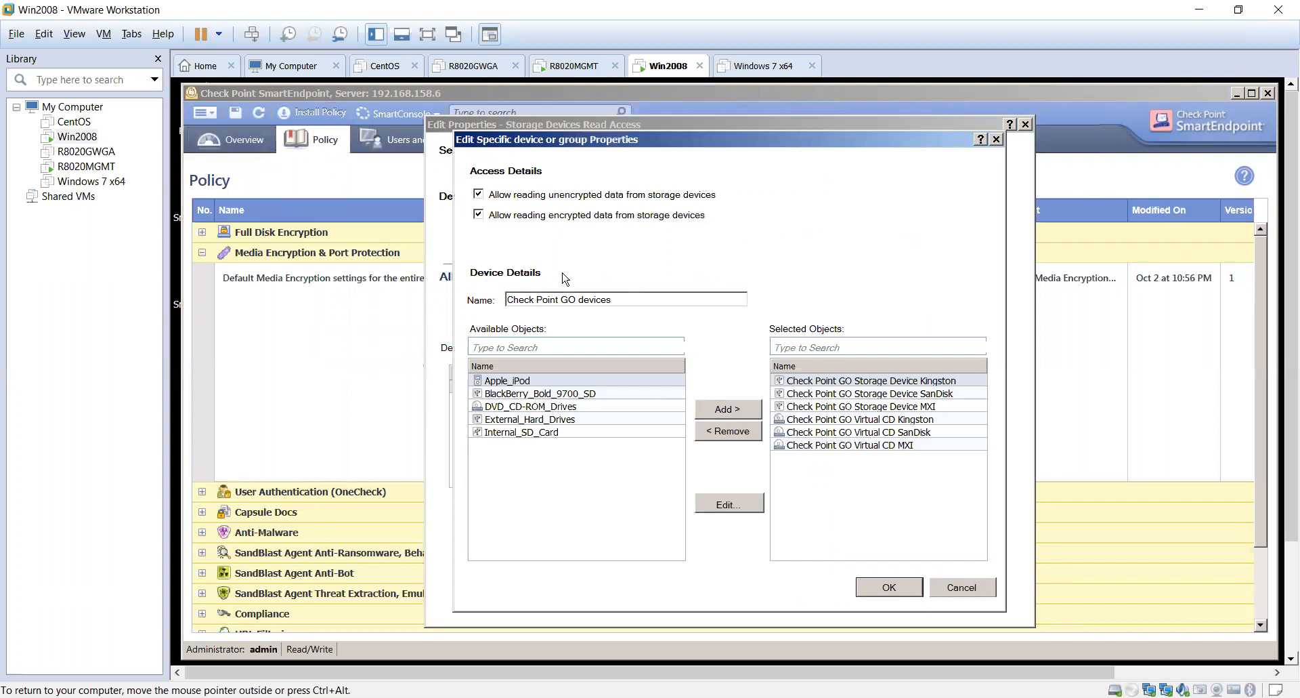
{"action": "left_click", "coordinate": [952, 591]}
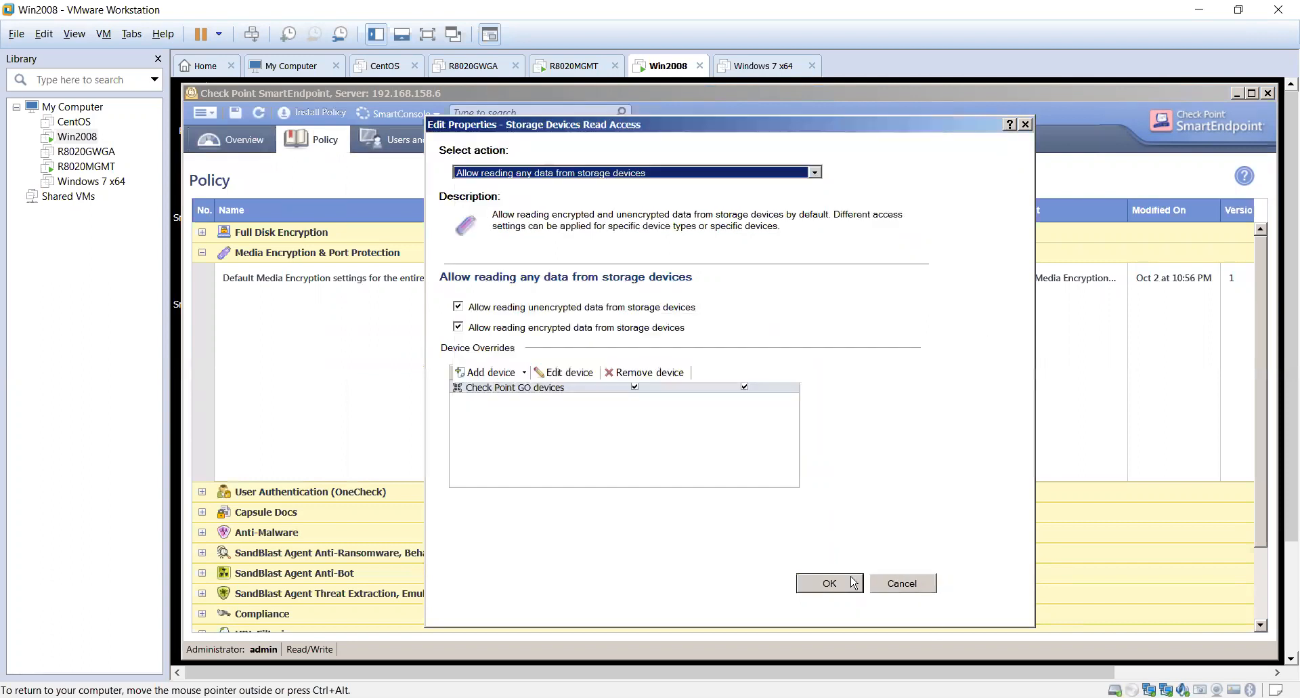
{"action": "left_click", "coordinate": [888, 582]}
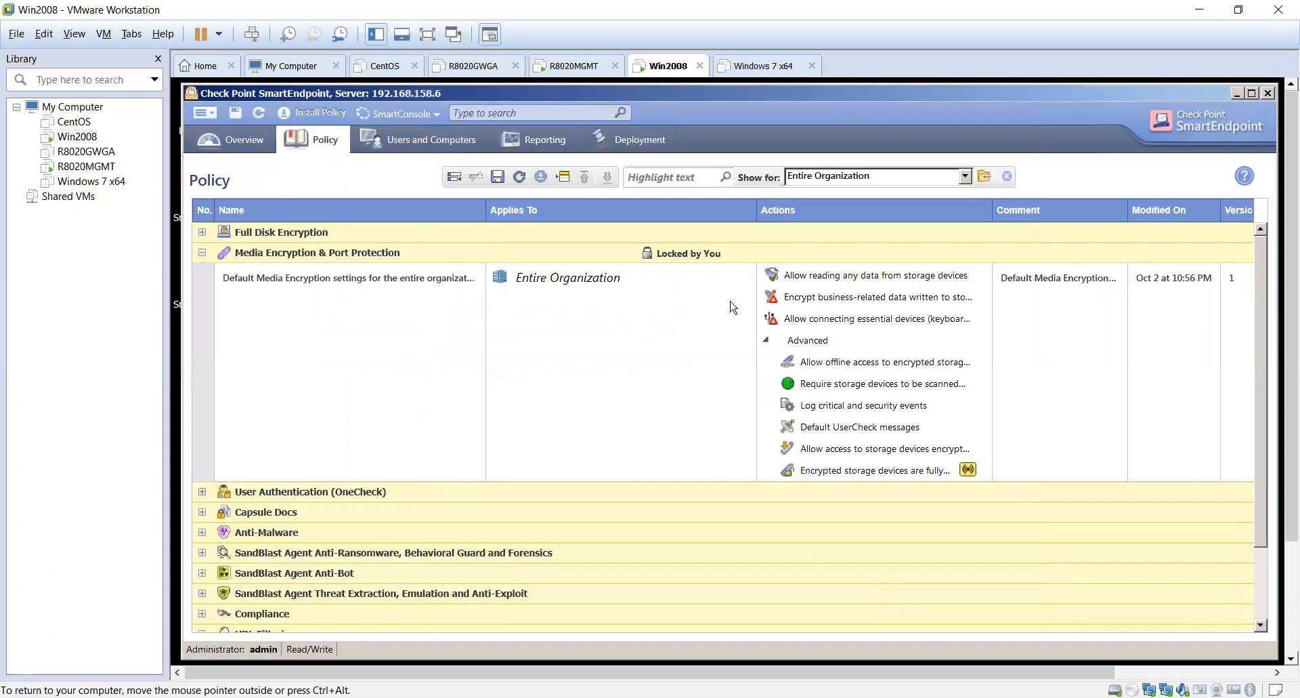
Open the shared storage device write access action and review its write access options, keeping Encrypt business-related data.
{"action": "right_click", "coordinate": [827, 302]}
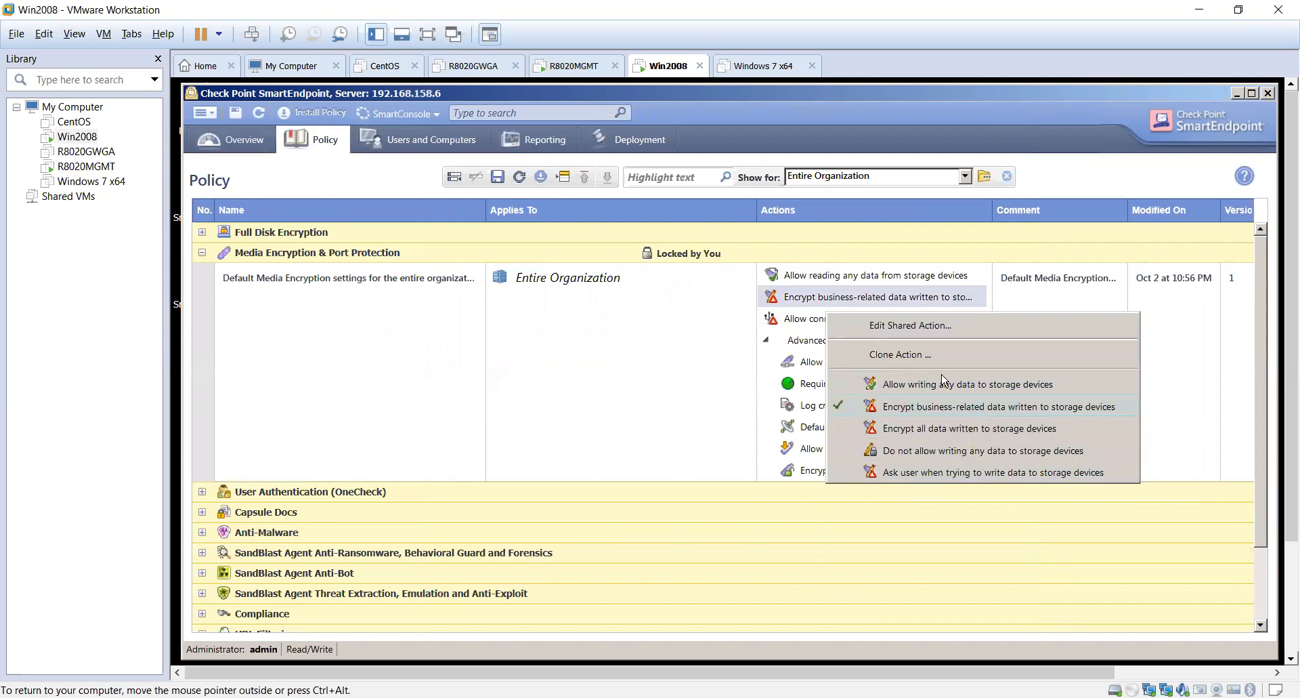
{"action": "left_click", "coordinate": [920, 326]}
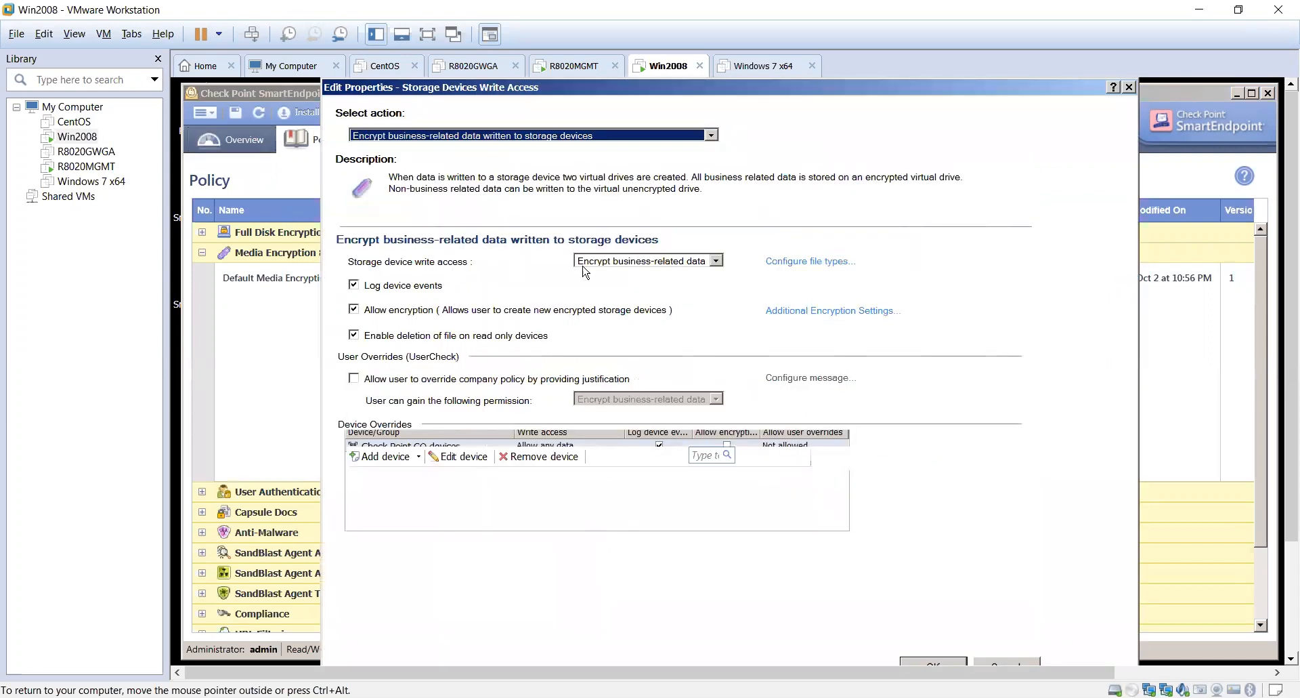
{"action": "left_click", "coordinate": [666, 262]}
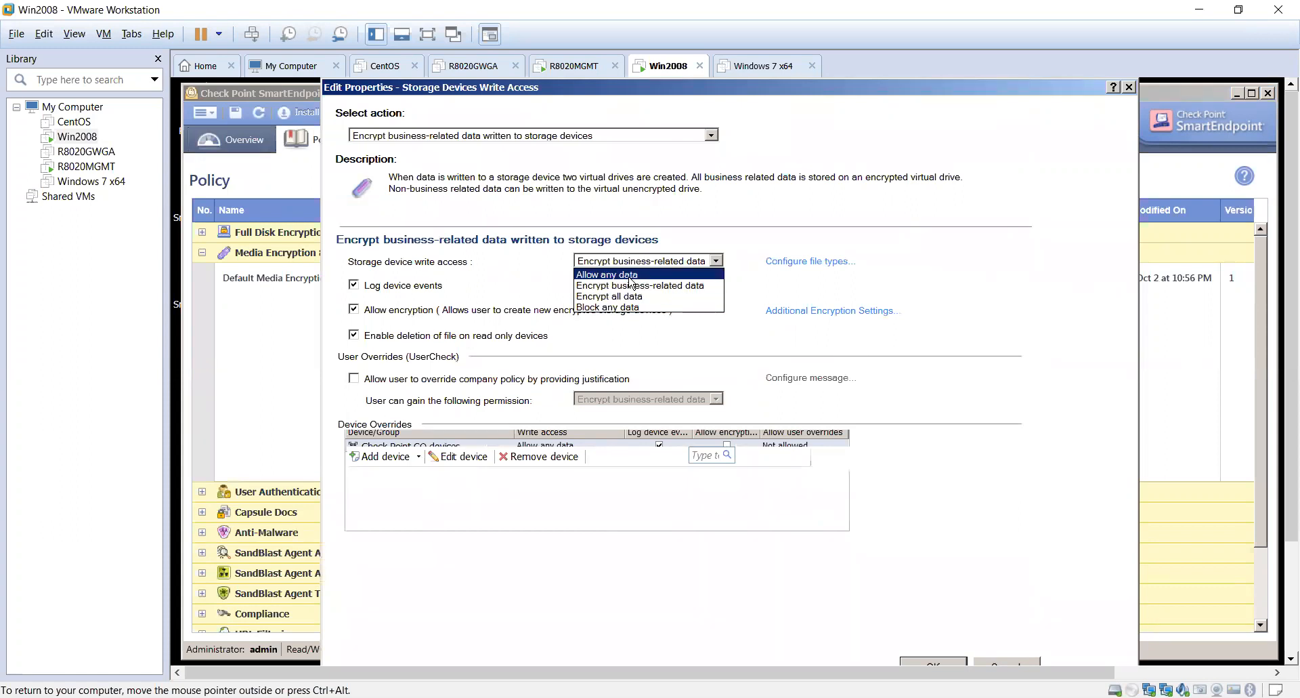
{"action": "left_click", "coordinate": [629, 291]}
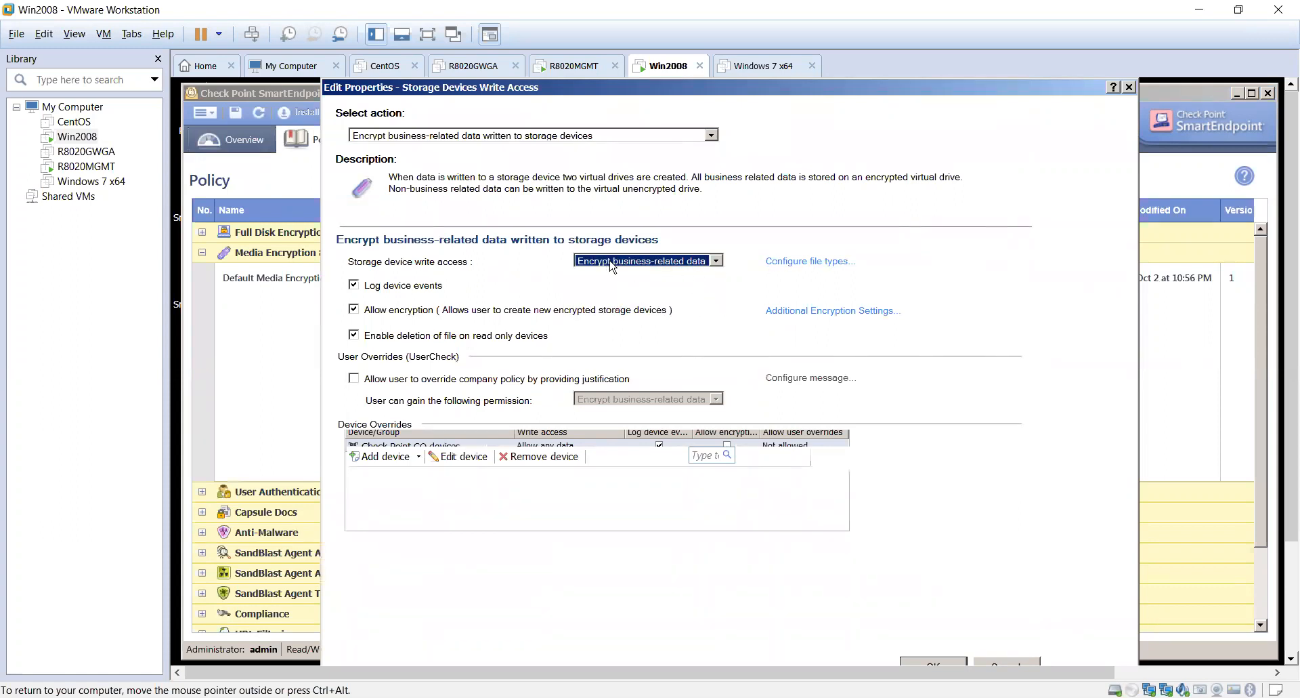
Examine the file types in Business-related mode and the form for a new file type, discarding all changes.
{"action": "left_click", "coordinate": [823, 264]}
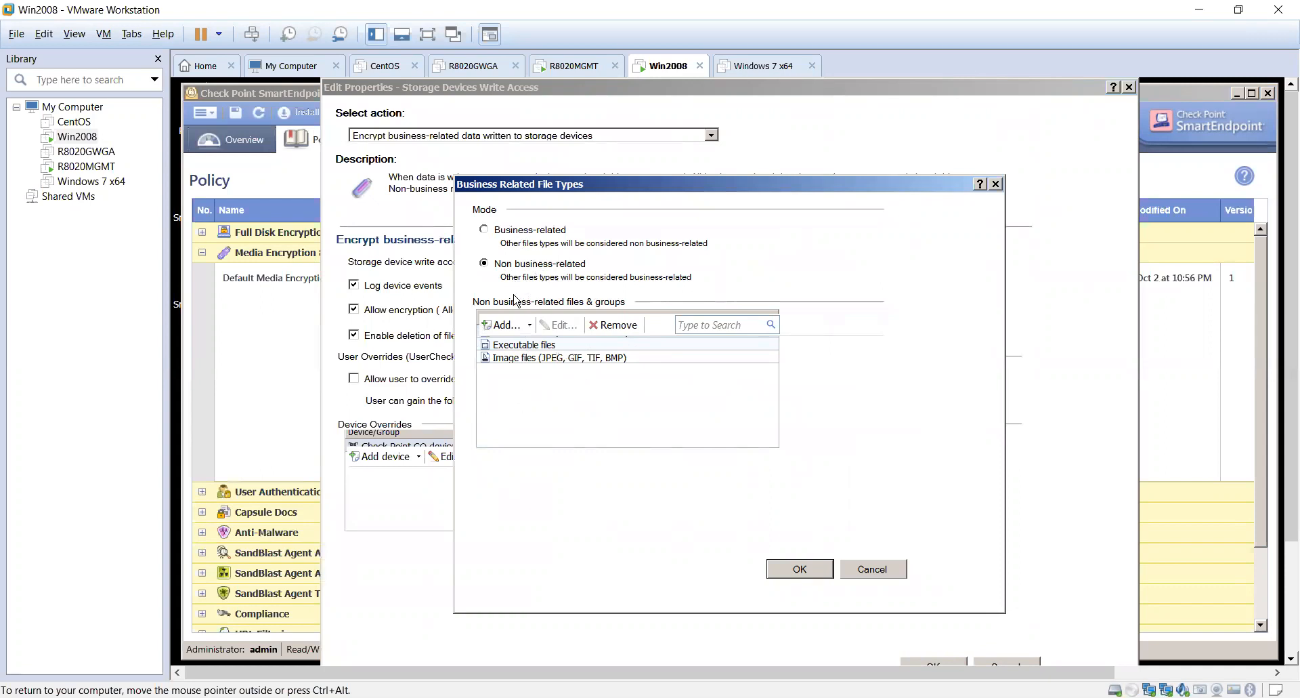
{"action": "left_click", "coordinate": [521, 233]}
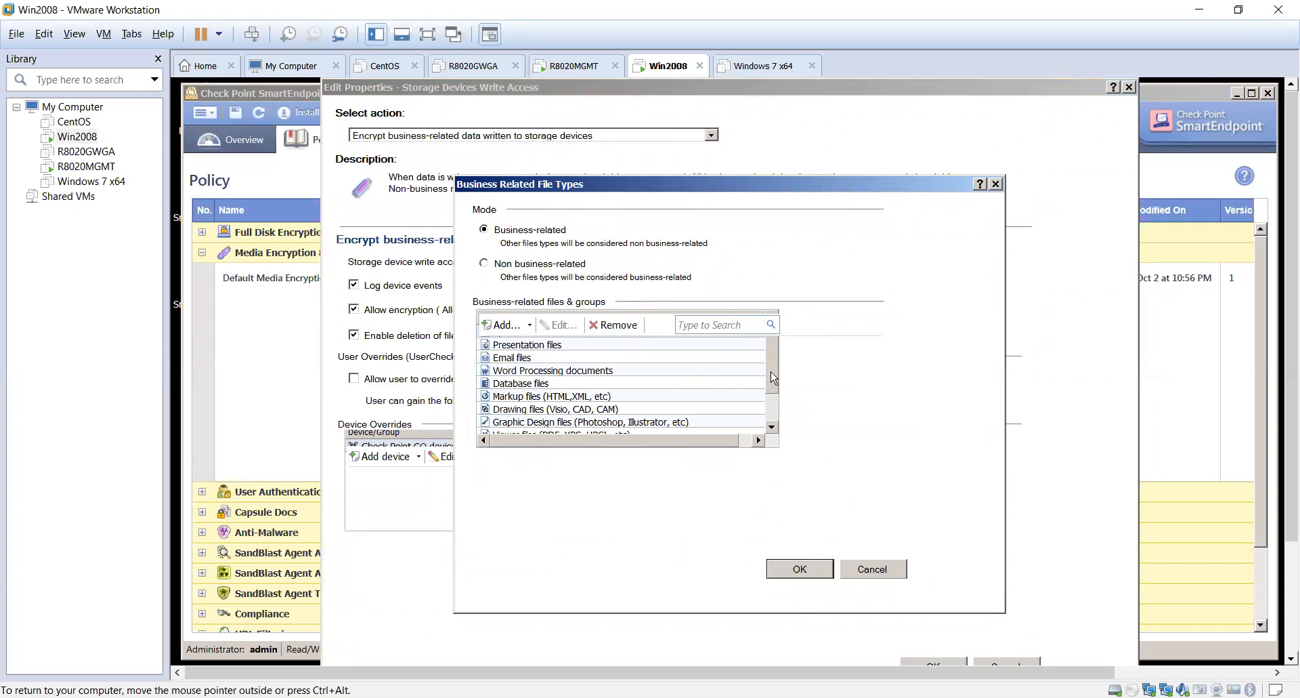
{"action": "scroll", "coordinate": [772, 385], "scroll_direction": "down", "scroll_amount": 2}
{"action": "scroll", "coordinate": [778, 365], "scroll_direction": "up", "scroll_amount": 2}
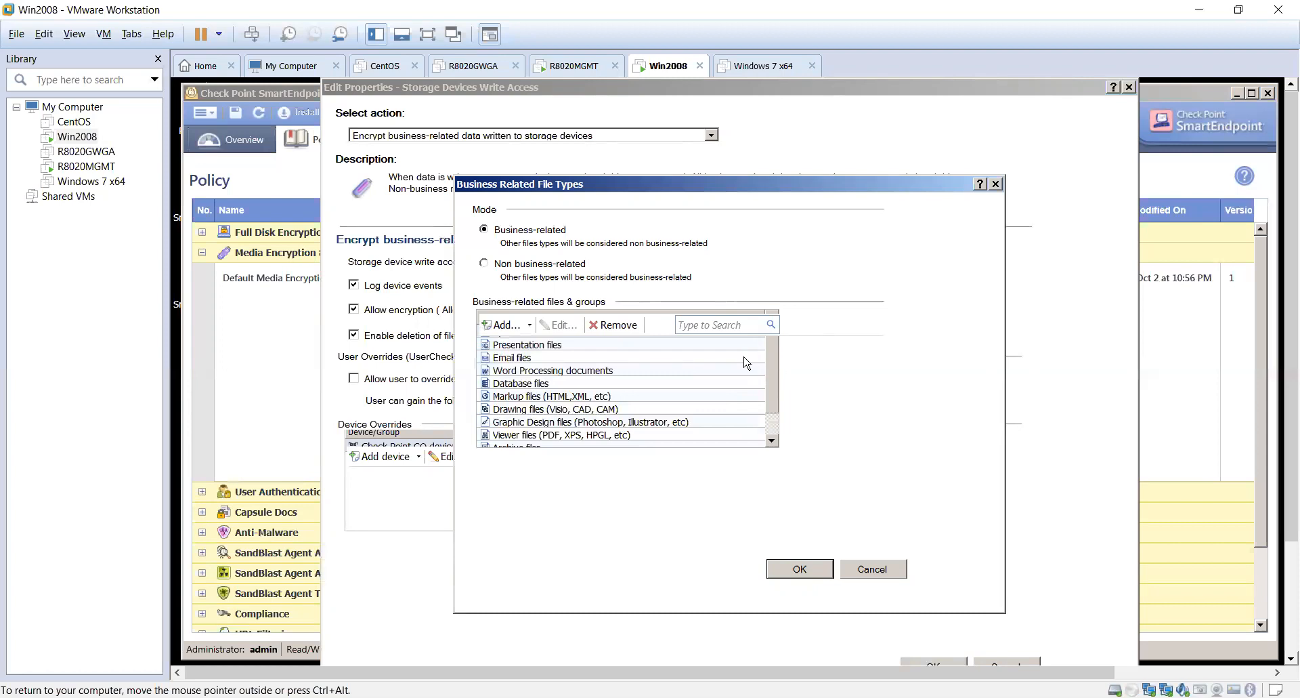
{"action": "left_click", "coordinate": [526, 327]}
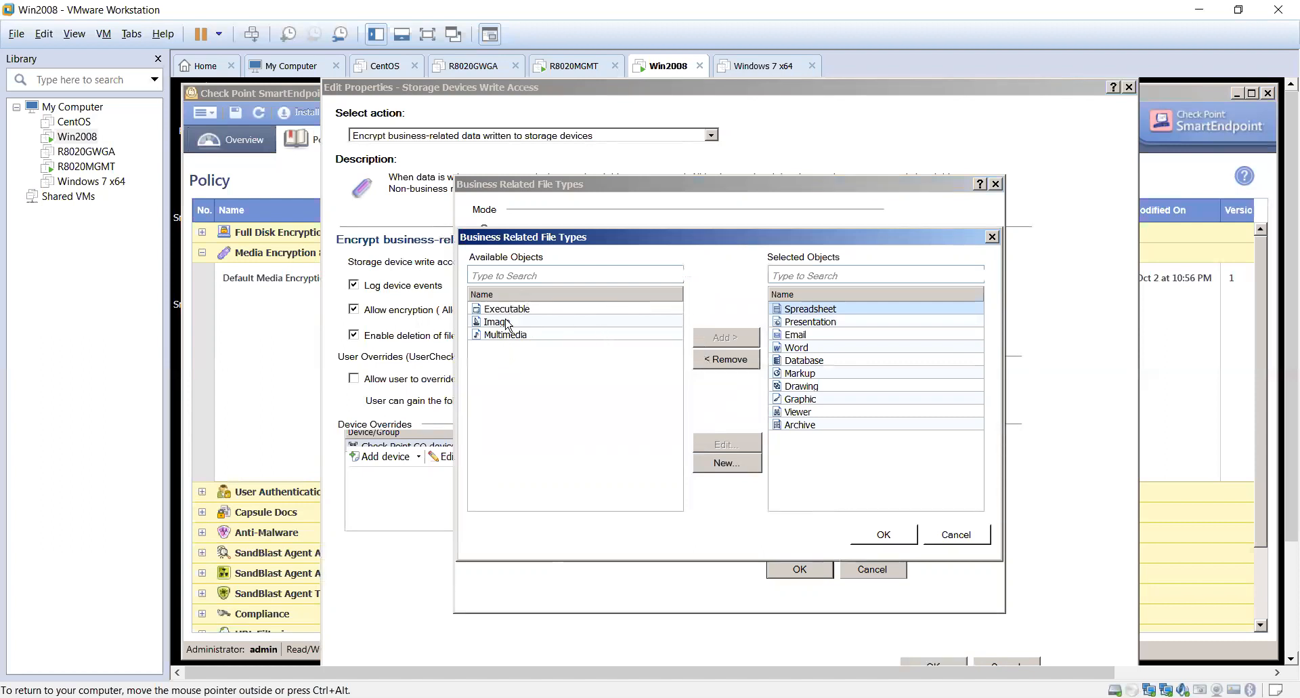
{"action": "left_click", "coordinate": [726, 464]}
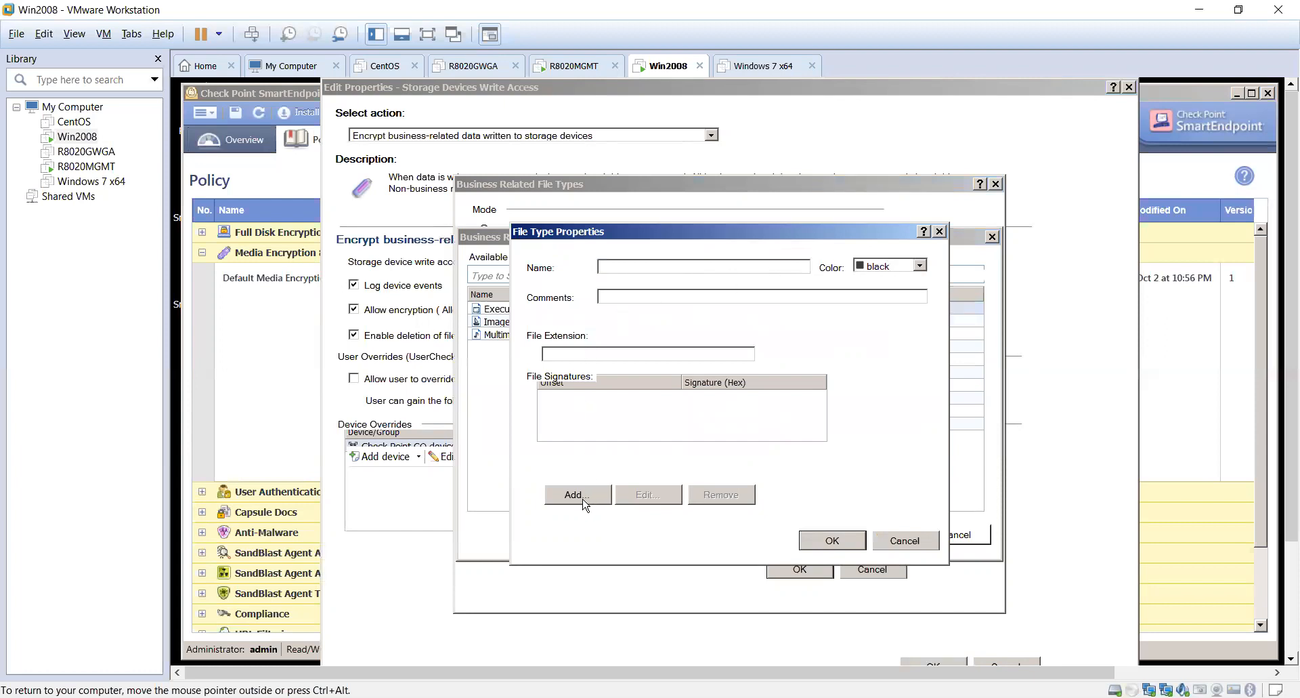
{"action": "left_click", "coordinate": [906, 540]}
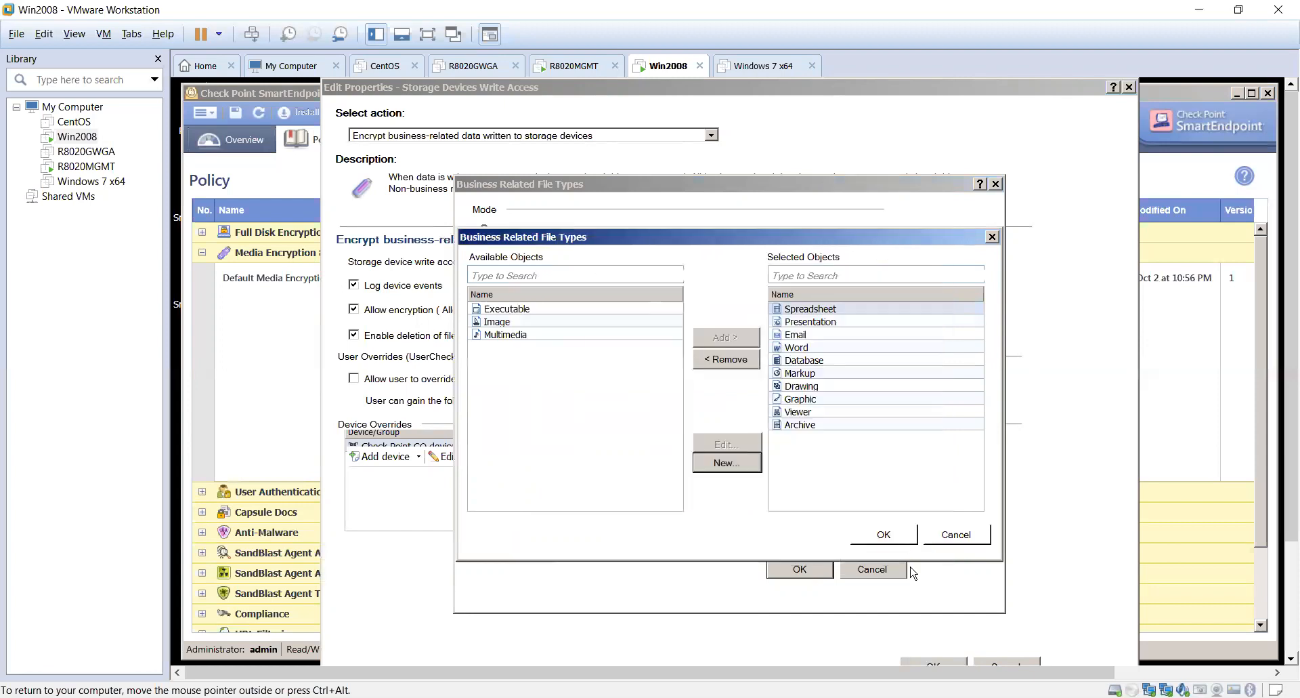
{"action": "left_click", "coordinate": [950, 539]}
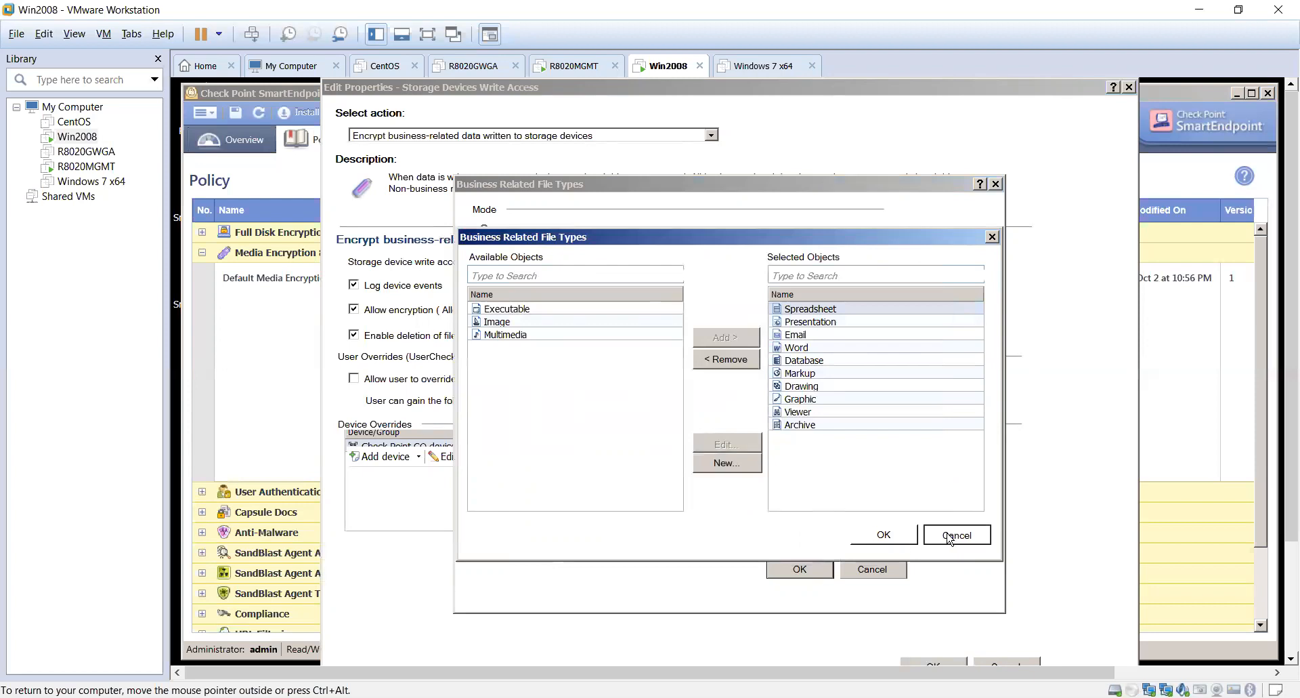
{"action": "left_click", "coordinate": [950, 539]}
{"action": "left_click", "coordinate": [893, 569]}
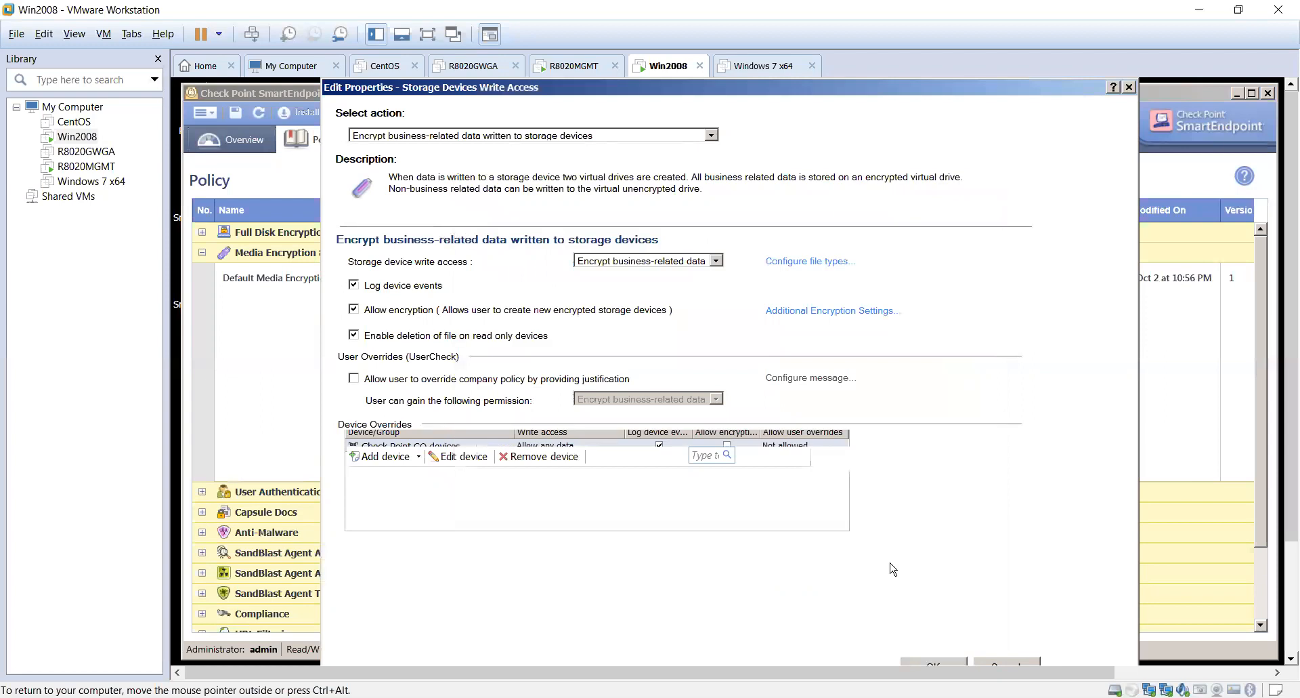
Set storage device write access to Encrypt all data and preview the additional encryption settings with offline access disallowed.
{"action": "left_click", "coordinate": [702, 264]}
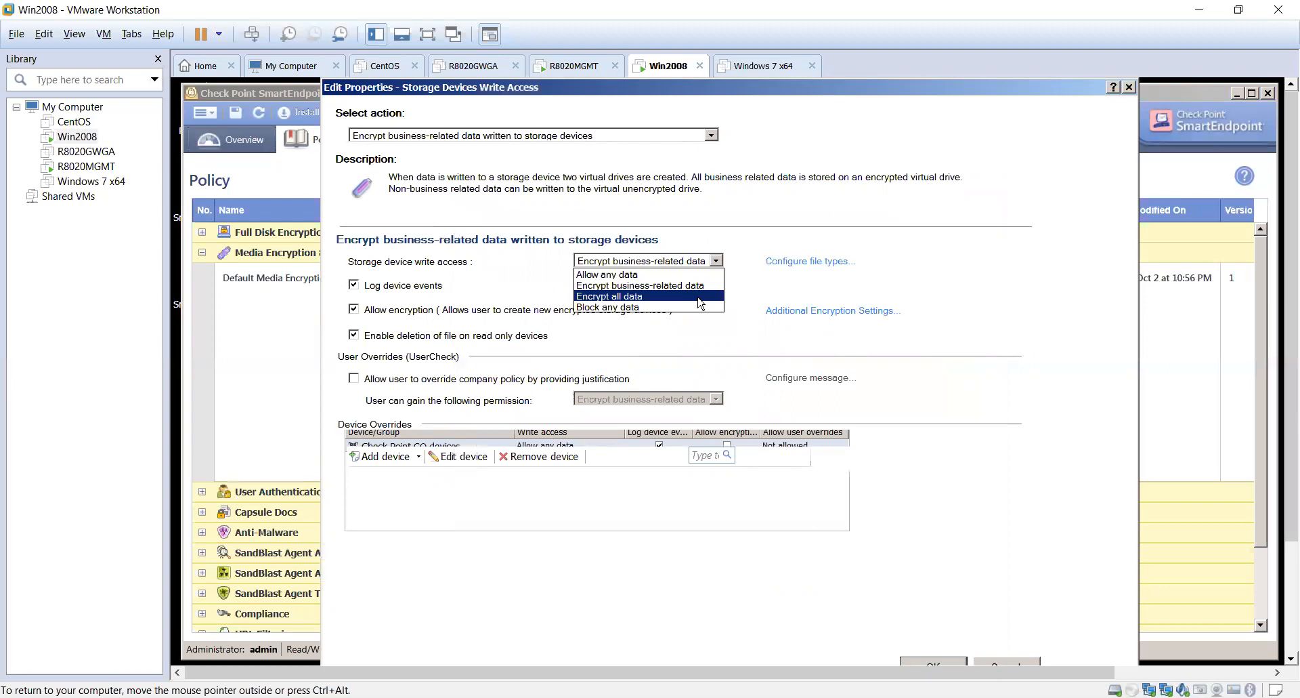
{"action": "left_click", "coordinate": [698, 298]}
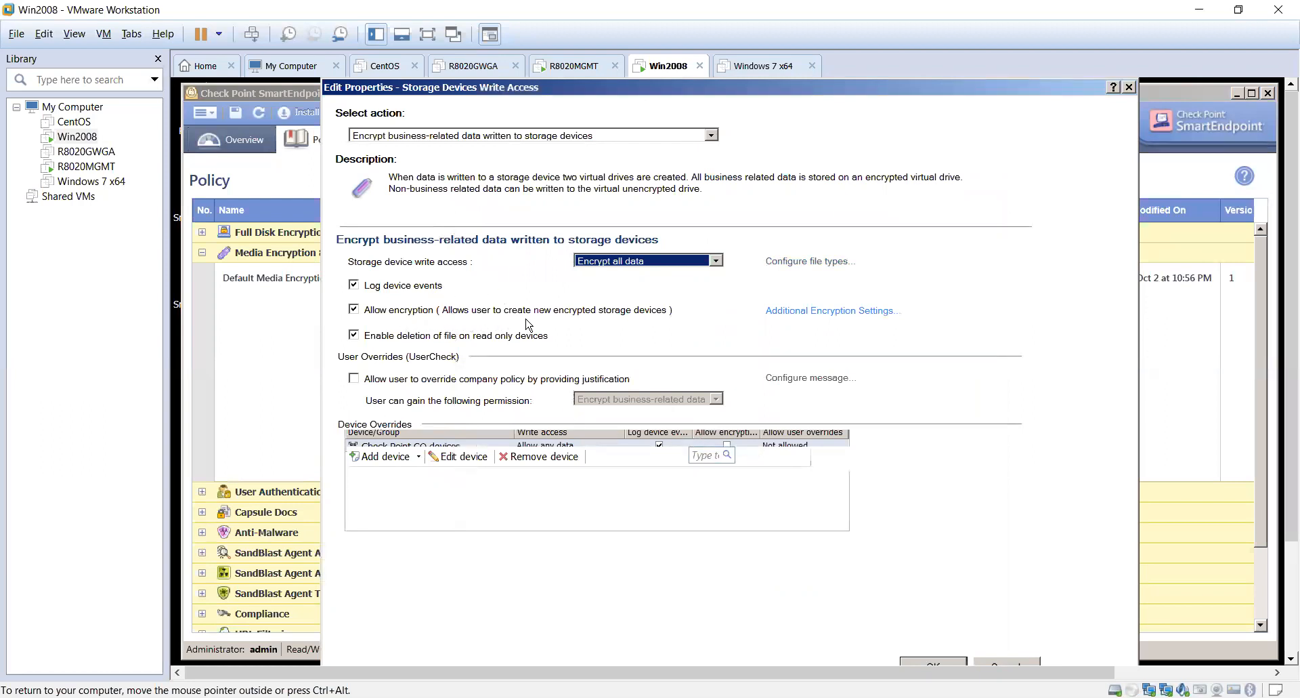
{"action": "left_click", "coordinate": [842, 313]}
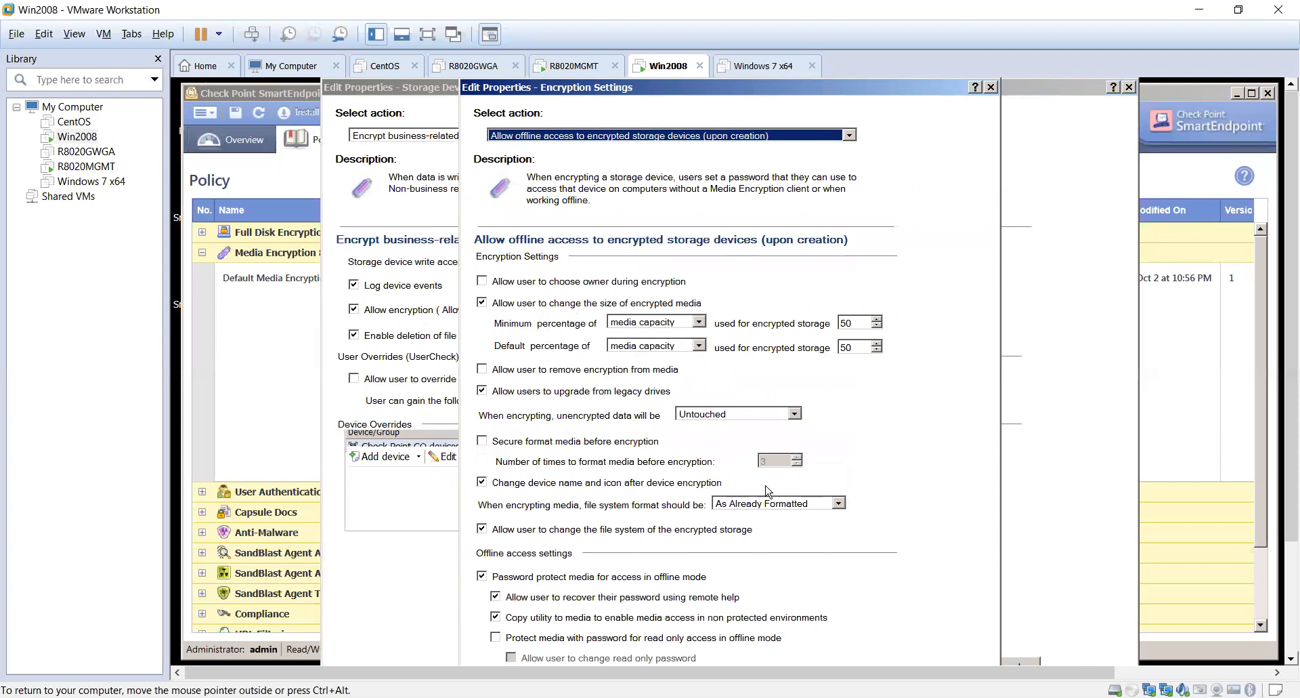
{"action": "scroll", "coordinate": [725, 497], "scroll_direction": "down", "scroll_amount": 2}
{"action": "left_click", "coordinate": [802, 496]}
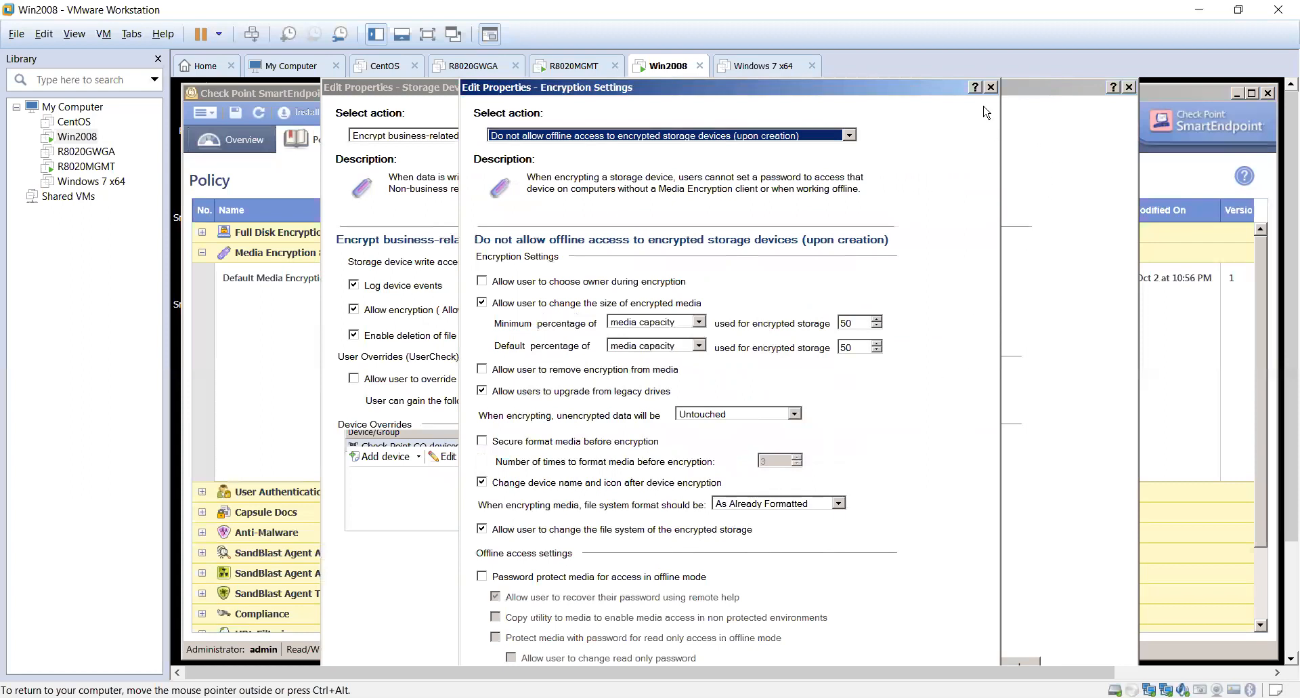
{"action": "left_click", "coordinate": [993, 88]}
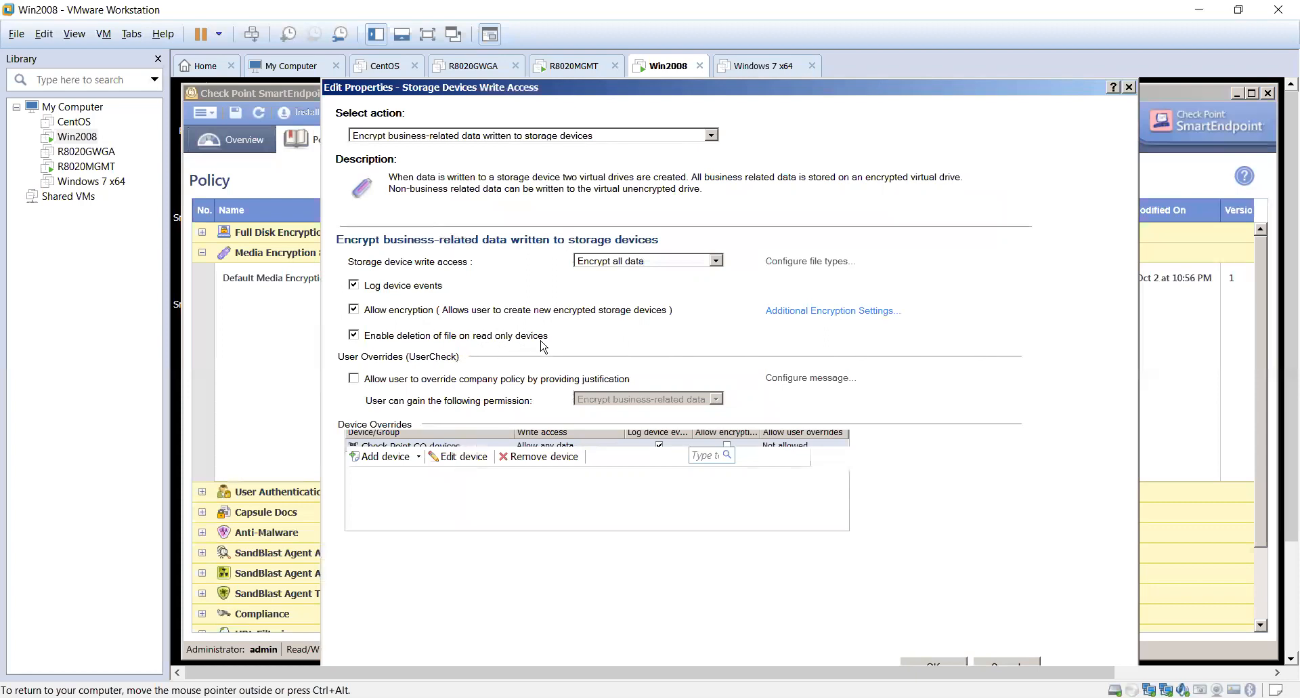
Try out allowing users to override company policy with justification, and close the write access properties without saving.
{"action": "left_click", "coordinate": [424, 385]}
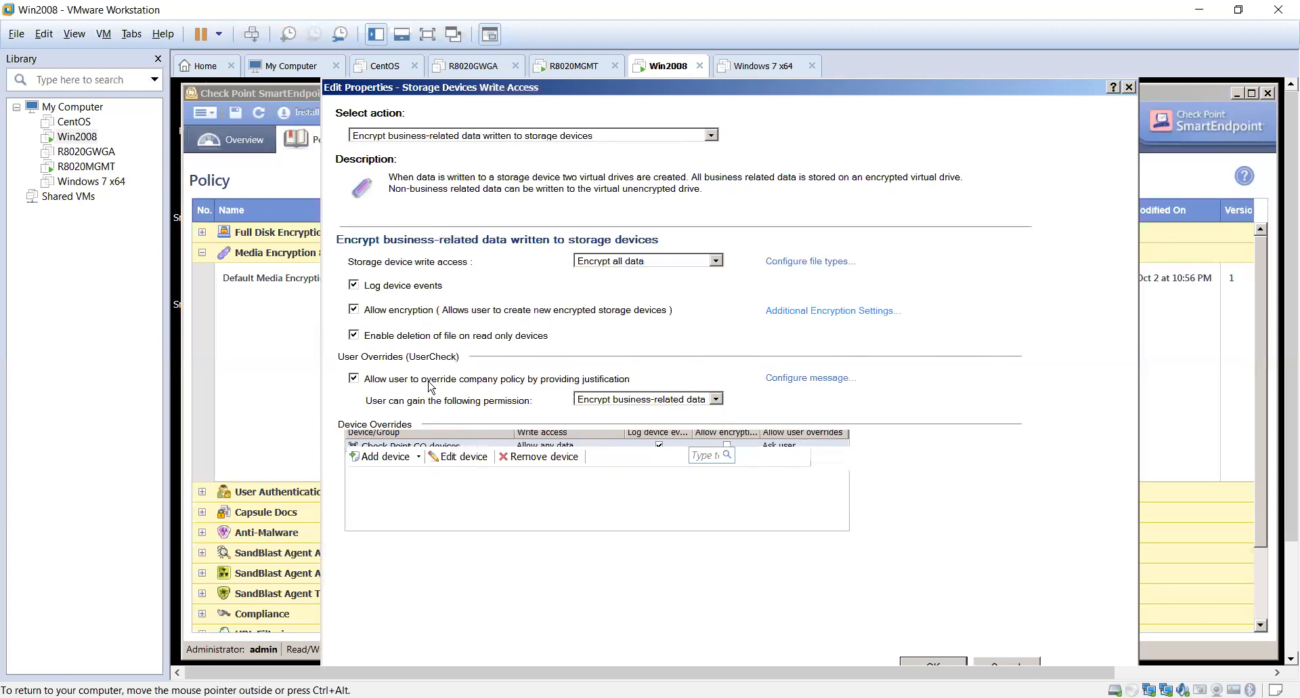
{"action": "left_click", "coordinate": [430, 382]}
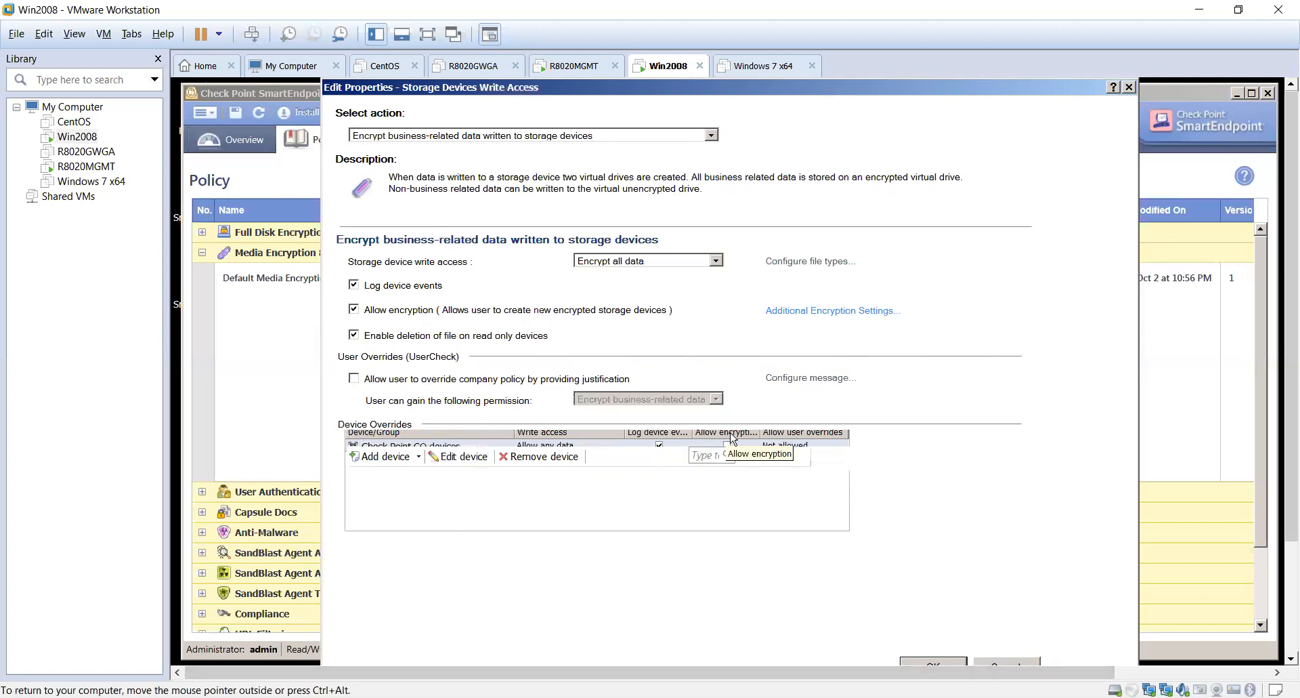
{"action": "left_click", "coordinate": [983, 661]}
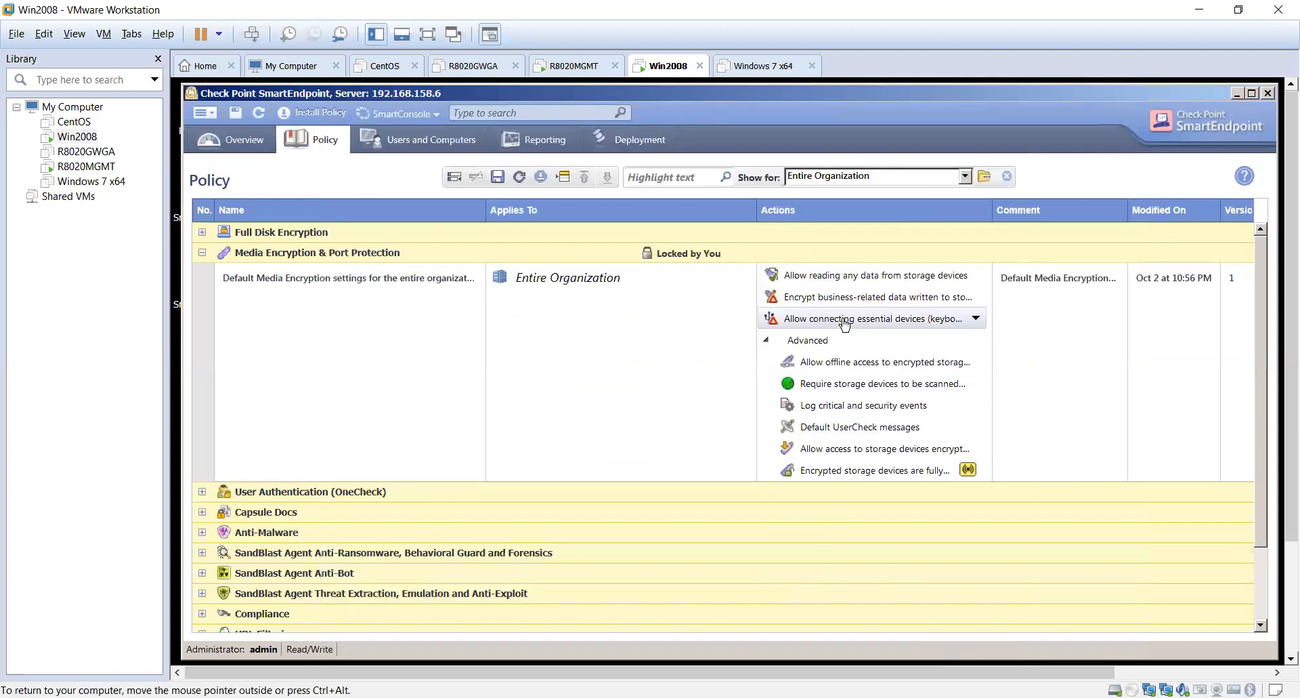
Open the shared peripheral devices access action and review the listed devices, their access types and the Allow or Block choices for BluetoothDevices.
{"action": "left_click", "coordinate": [845, 320]}
{"action": "left_click", "coordinate": [940, 346]}
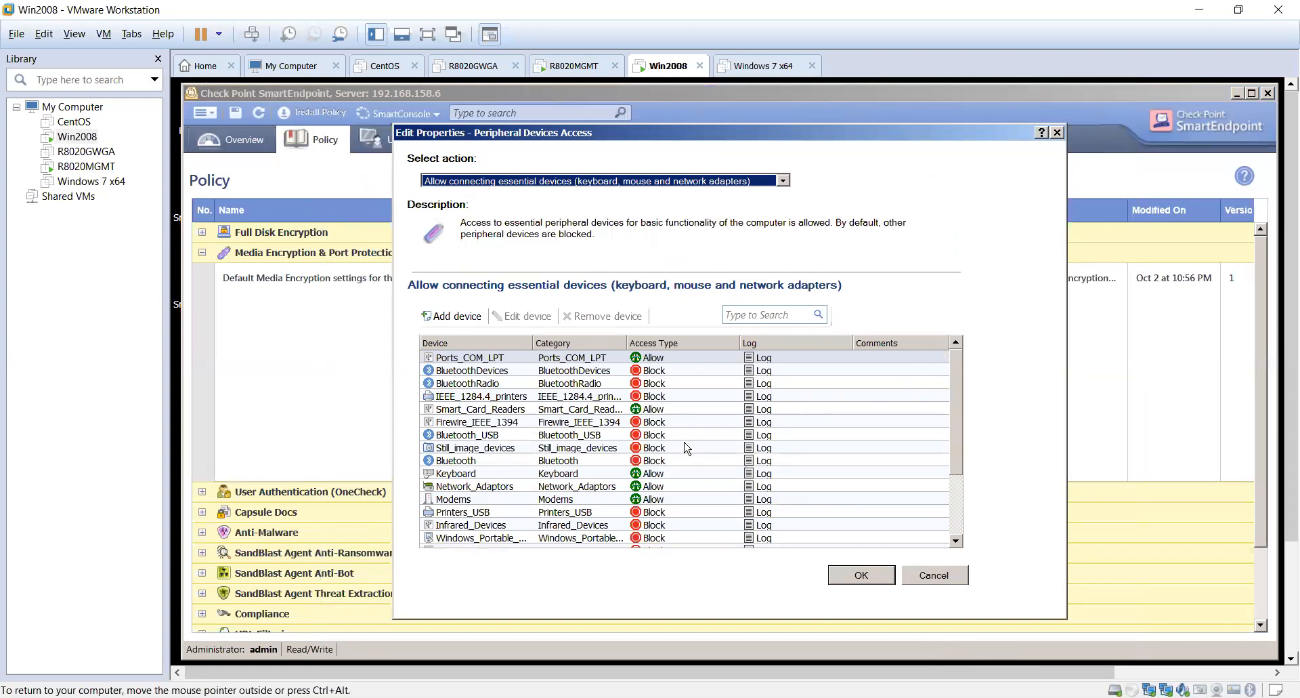
{"action": "left_click", "coordinate": [679, 372]}
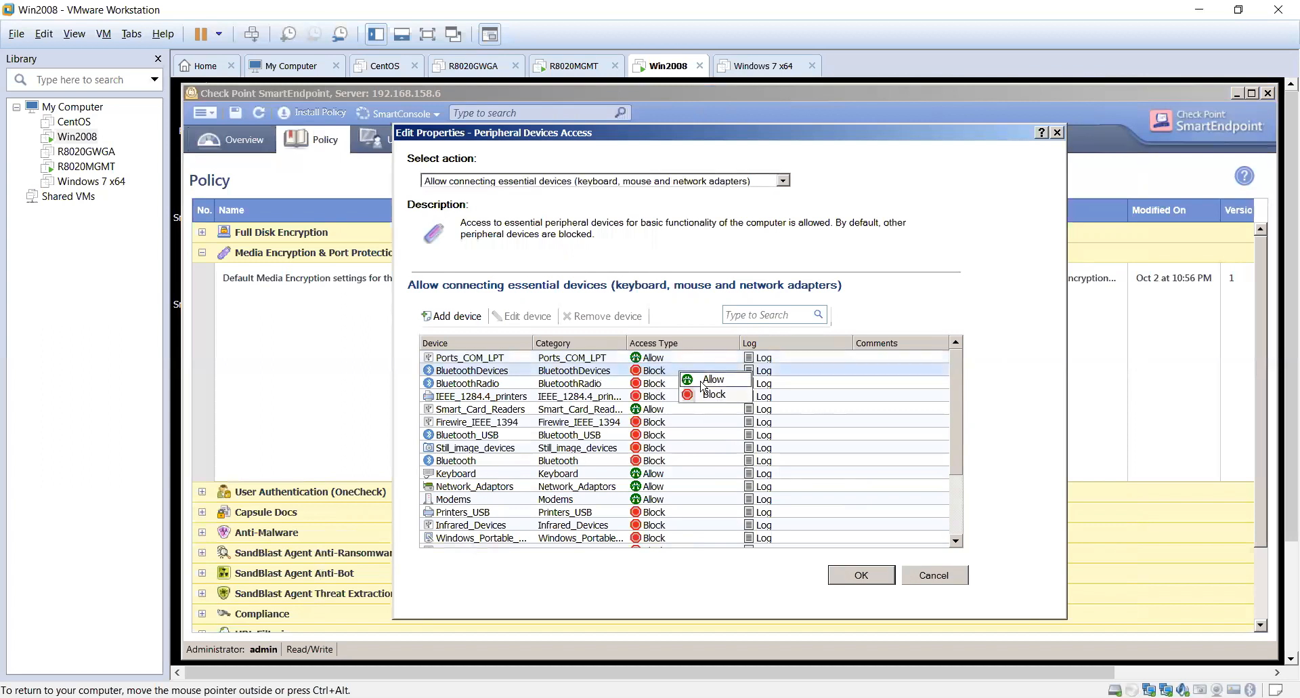
{"action": "left_click", "coordinate": [988, 228]}
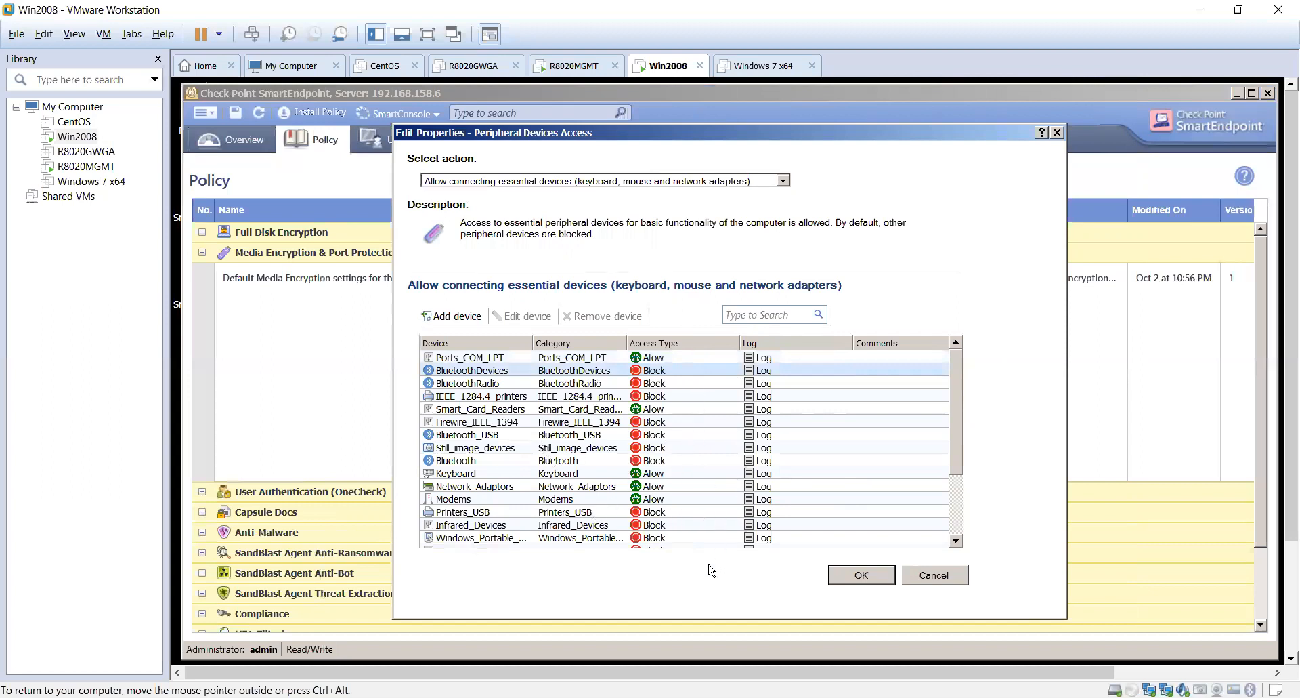
{"action": "scroll", "coordinate": [745, 493], "scroll_direction": "down", "scroll_amount": 2}
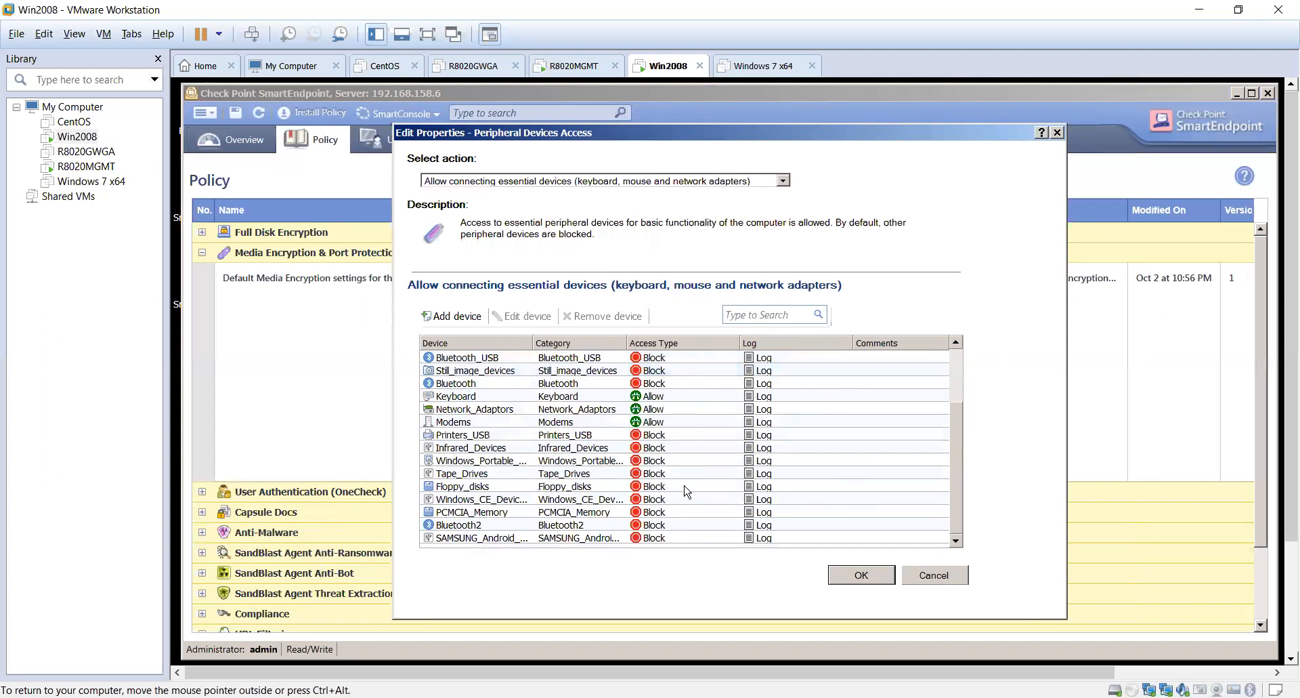
{"action": "scroll", "coordinate": [687, 491], "scroll_direction": "up", "scroll_amount": 2}
{"action": "scroll", "coordinate": [689, 479], "scroll_direction": "down", "scroll_amount": 2}
{"action": "scroll", "coordinate": [479, 388], "scroll_direction": "up", "scroll_amount": 2}
Preview adding a new peripheral device up to the device type choice, and close the peripheral devices access properties without saving.
{"action": "left_click", "coordinate": [453, 316]}
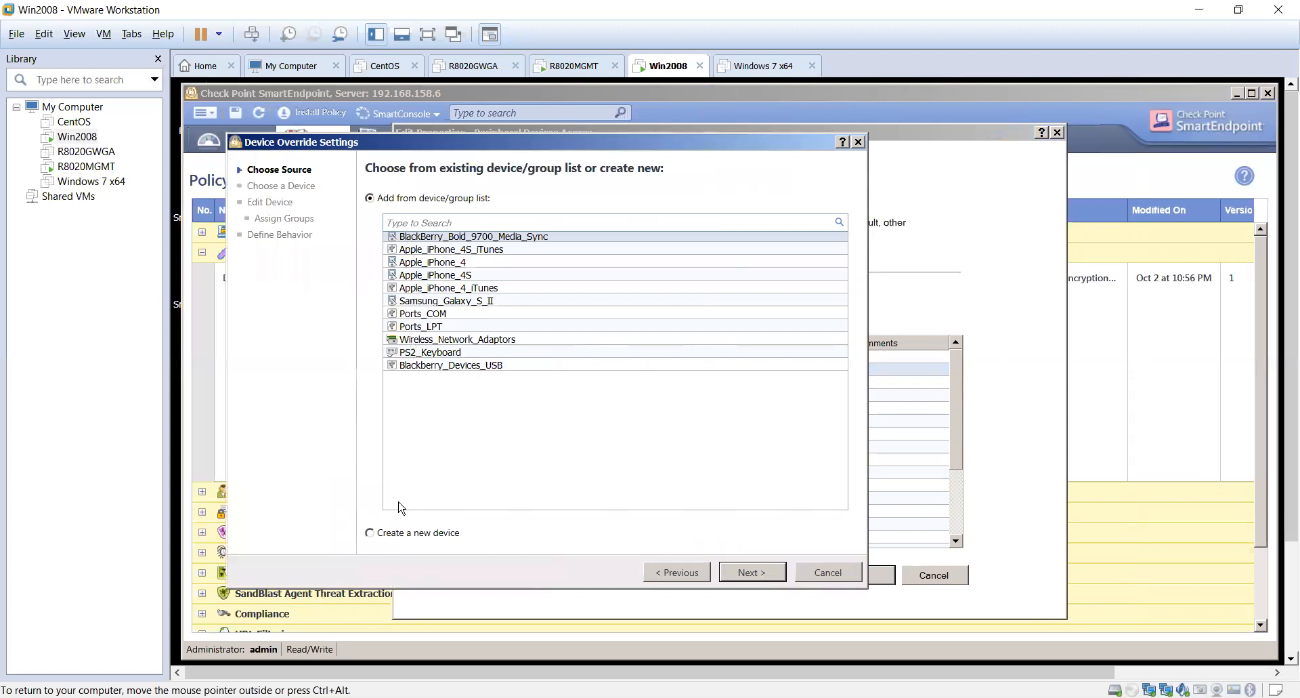
{"action": "left_click", "coordinate": [399, 535]}
{"action": "left_click", "coordinate": [752, 571]}
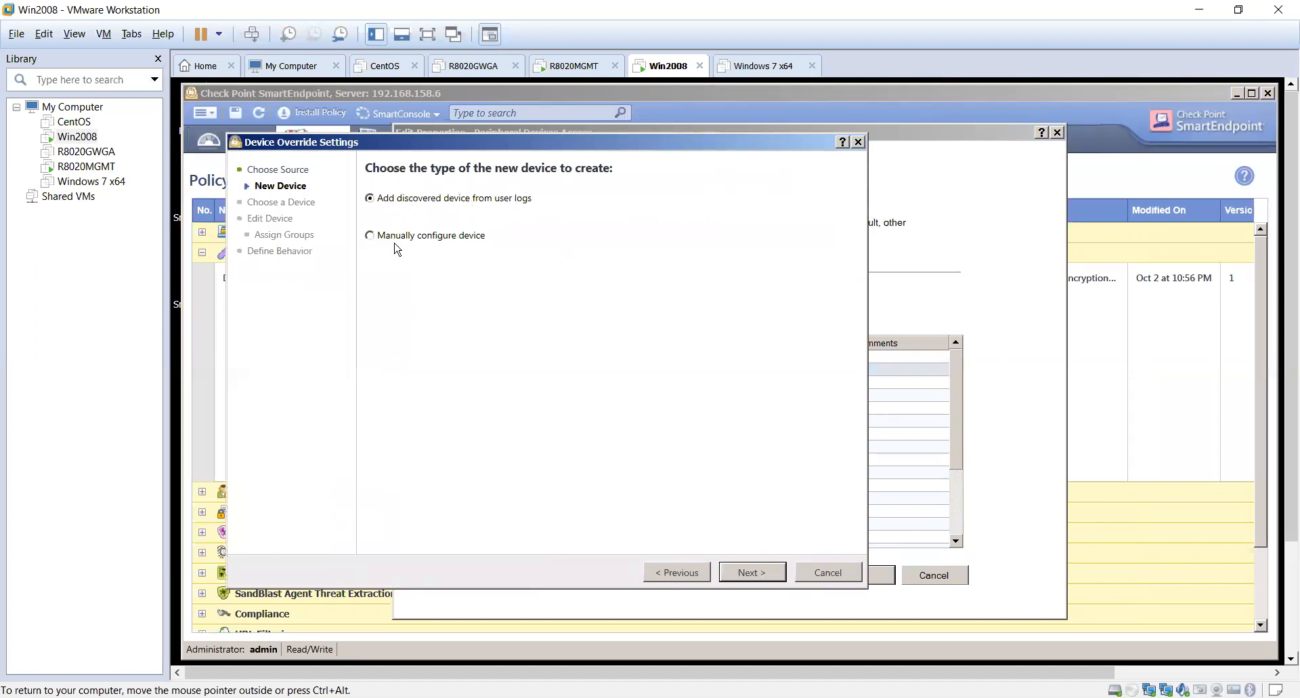
{"action": "left_click", "coordinate": [827, 573]}
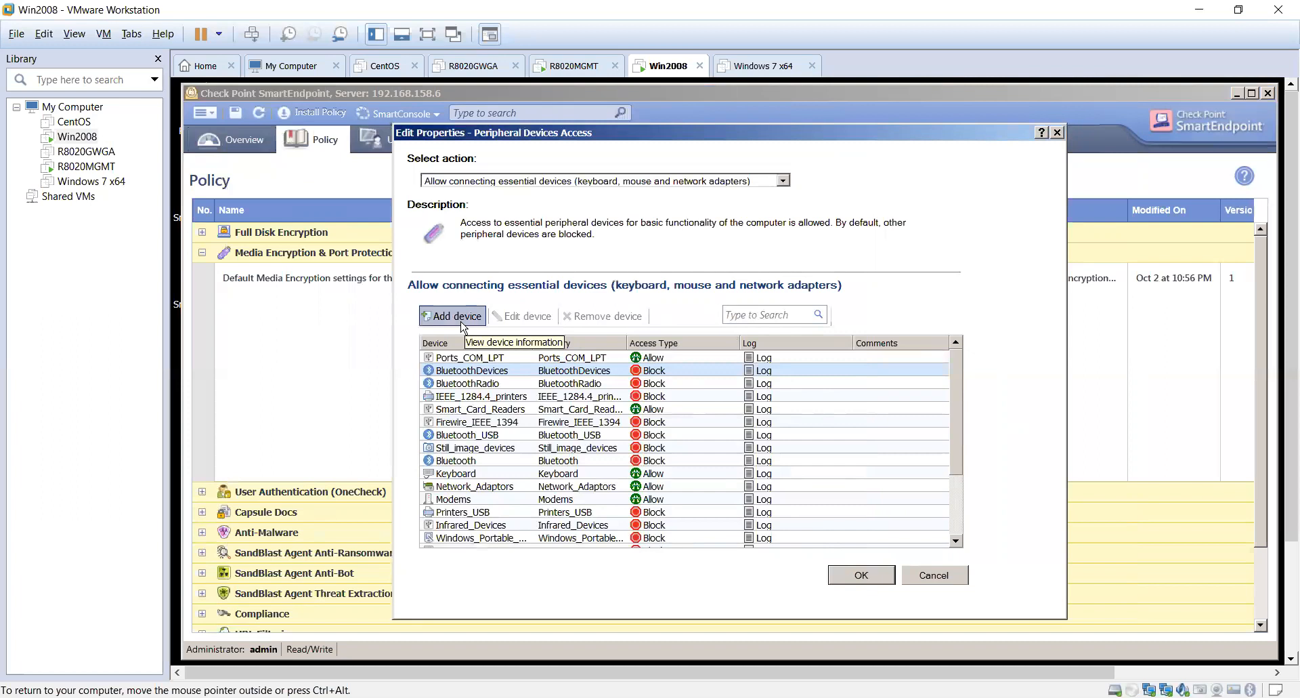
{"action": "left_click", "coordinate": [918, 575]}
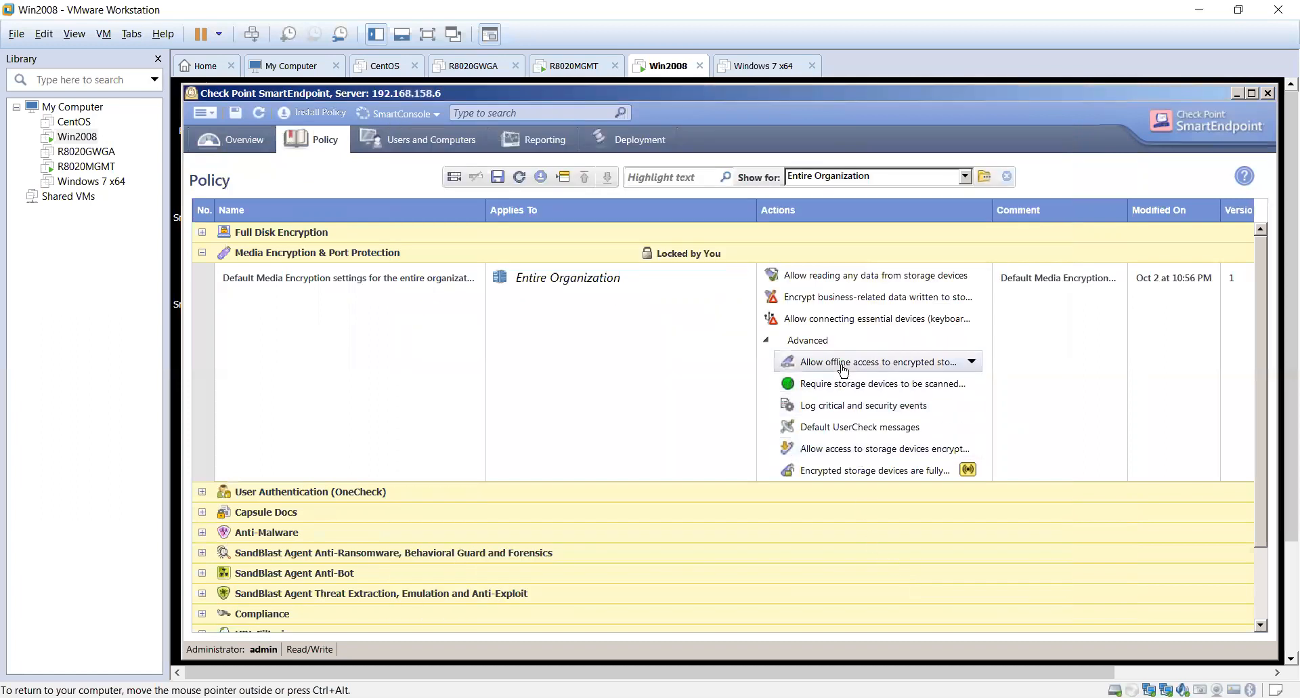
Review the encryption and offline access settings of the shared offline access action, and close them without changes.
{"action": "right_click", "coordinate": [843, 369]}
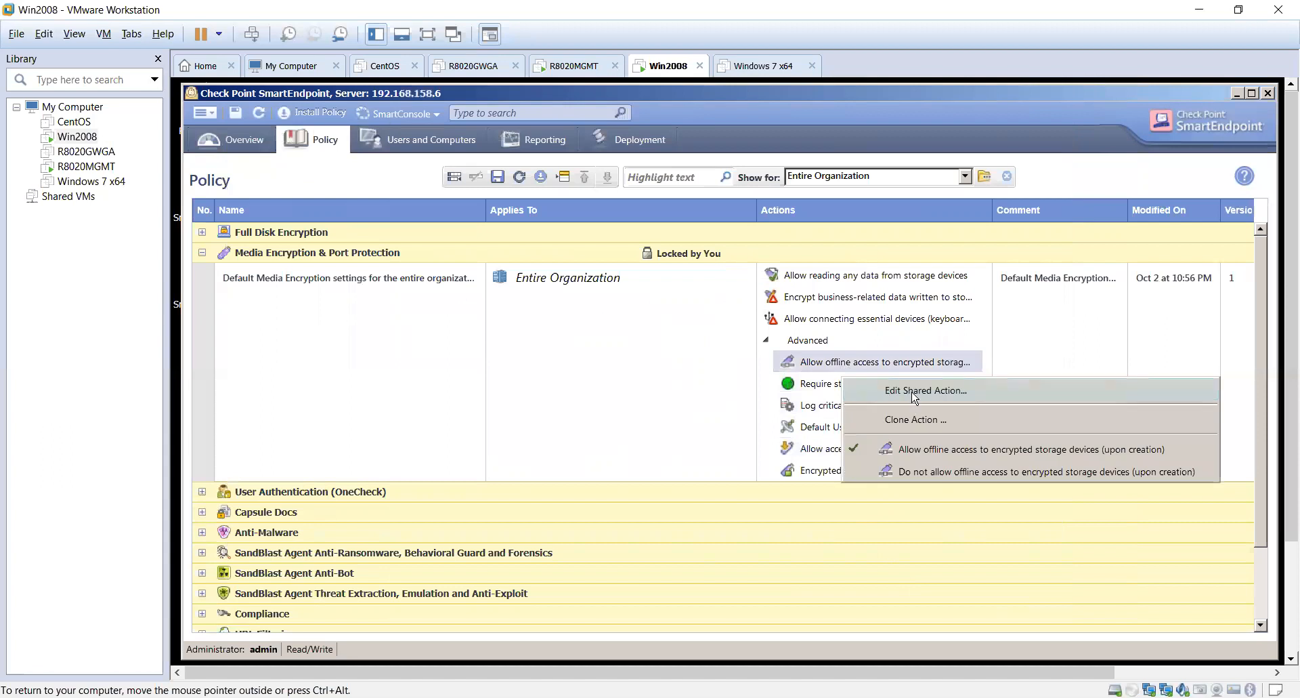
{"action": "left_click", "coordinate": [913, 395]}
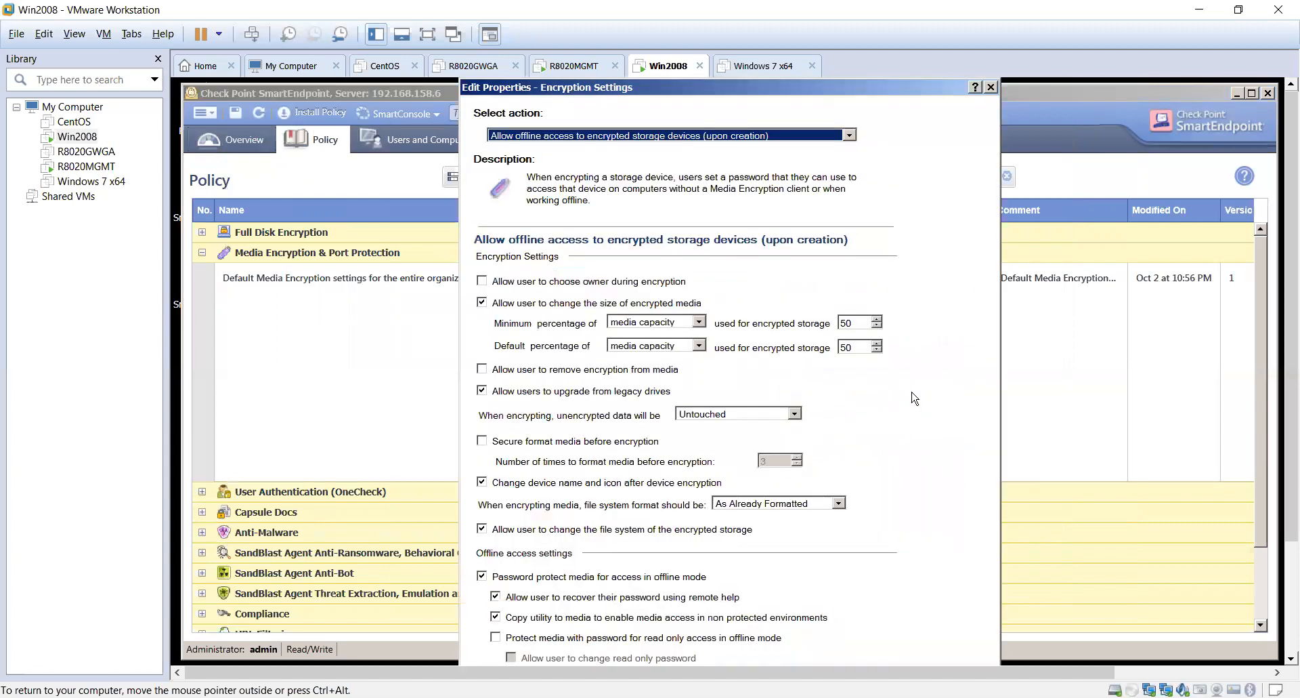
{"action": "left_click", "coordinate": [992, 88]}
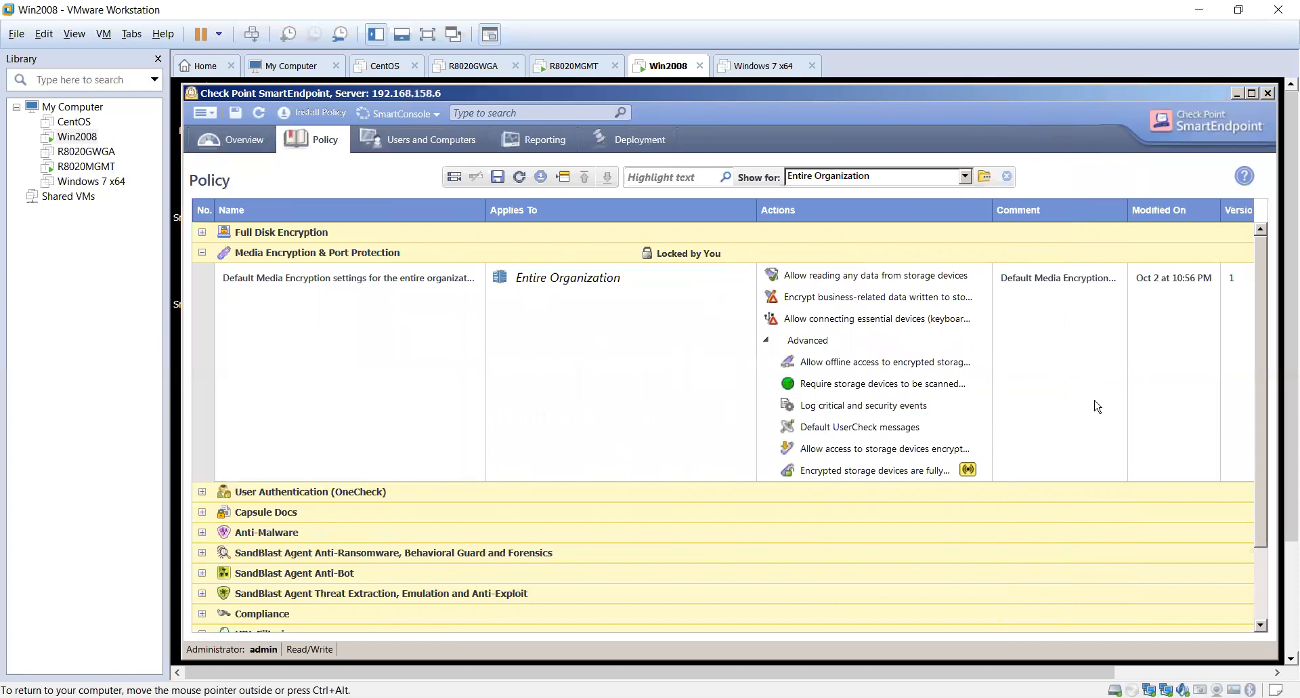
Review the media scan action with its unauthorized file types and try automatic media authorization, discarding all changes.
{"action": "left_click", "coordinate": [927, 393]}
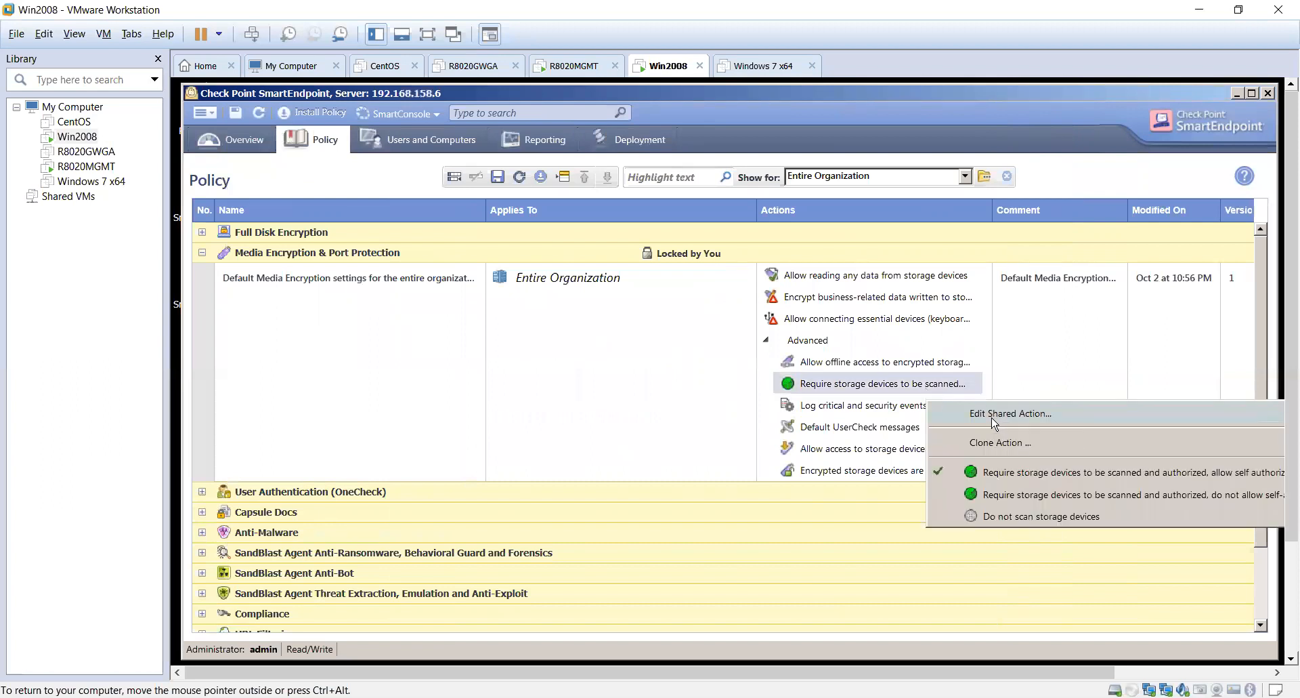
{"action": "left_click", "coordinate": [996, 411]}
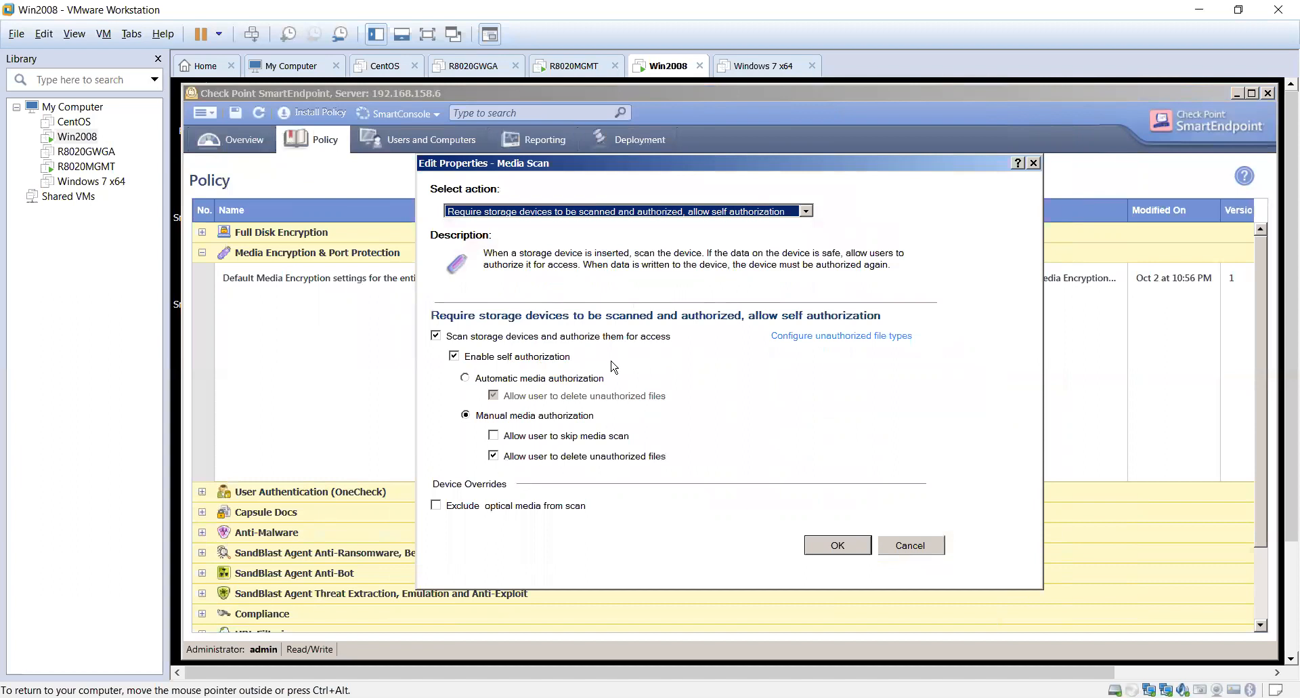
{"action": "left_click", "coordinate": [842, 336]}
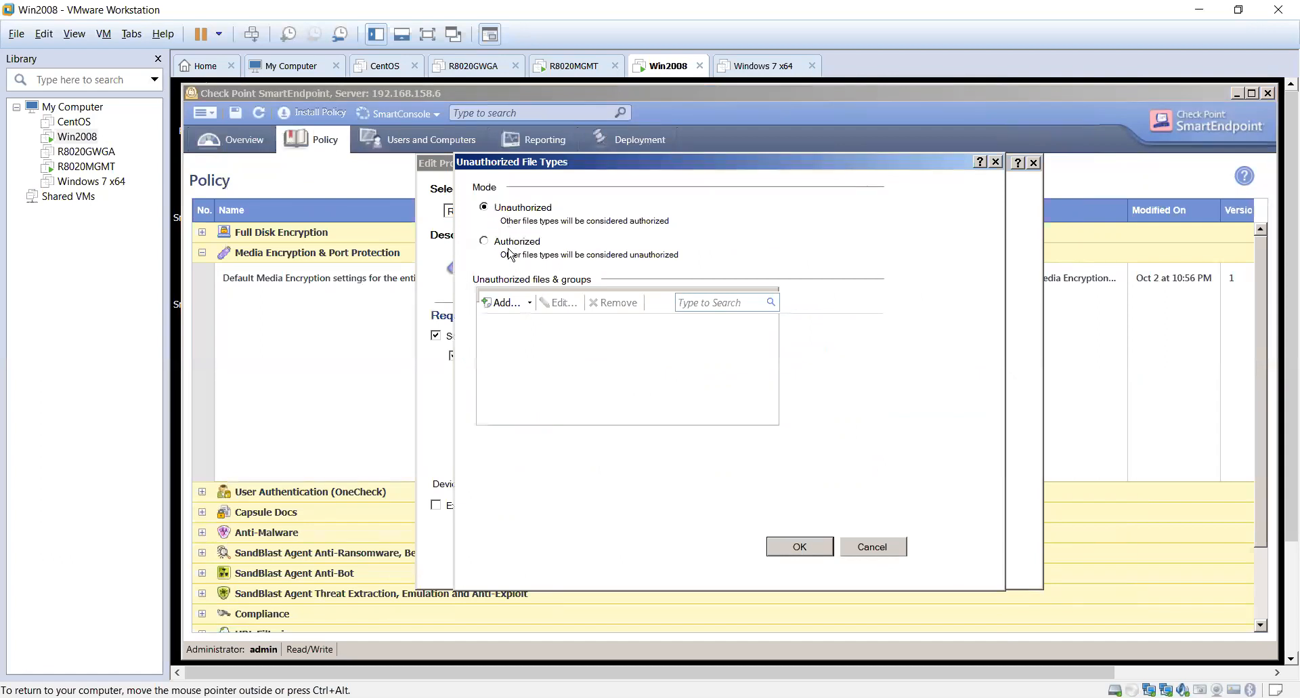
{"action": "left_click", "coordinate": [522, 301]}
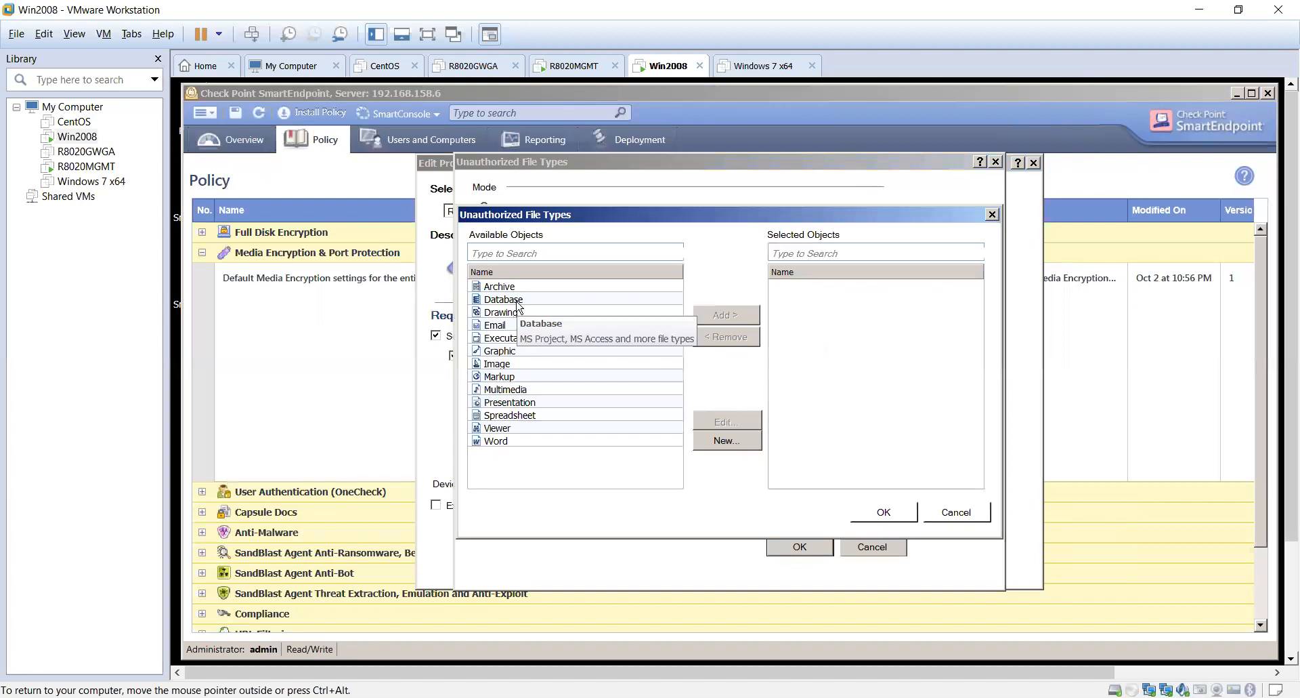
{"action": "left_click", "coordinate": [952, 516]}
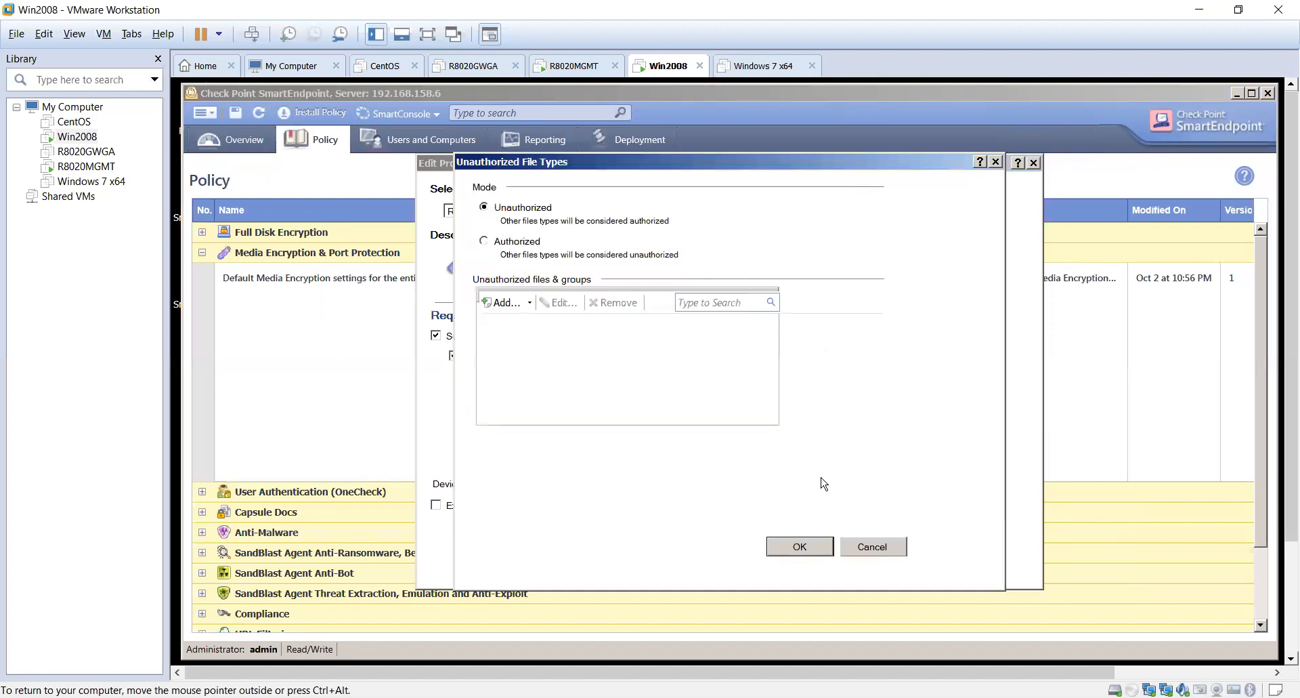
{"action": "left_click", "coordinate": [866, 547]}
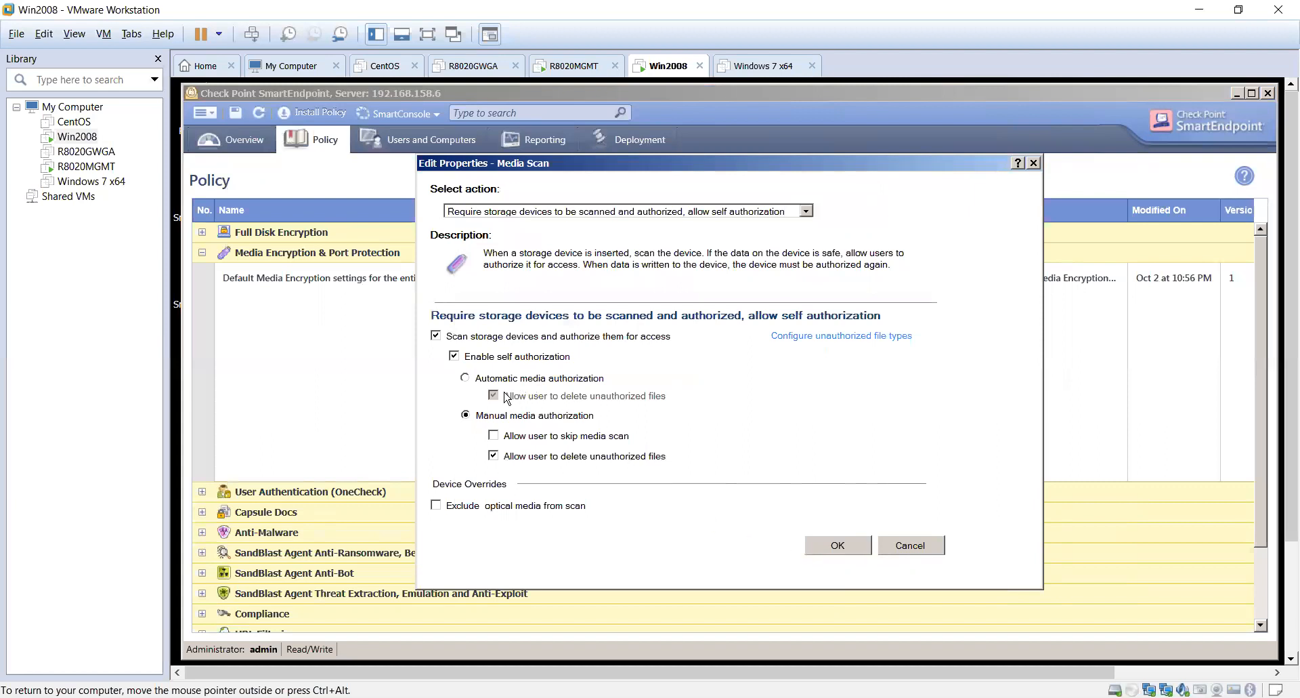
{"action": "left_click", "coordinate": [481, 378]}
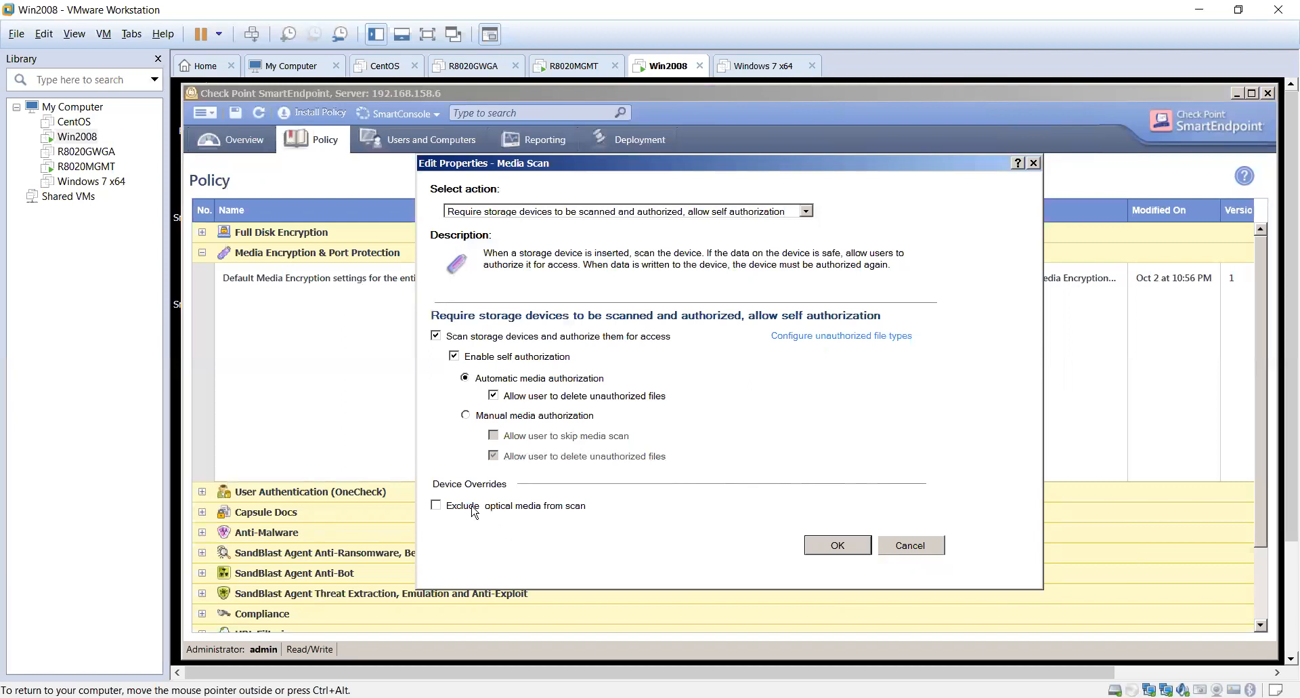
{"action": "left_click", "coordinate": [913, 552]}
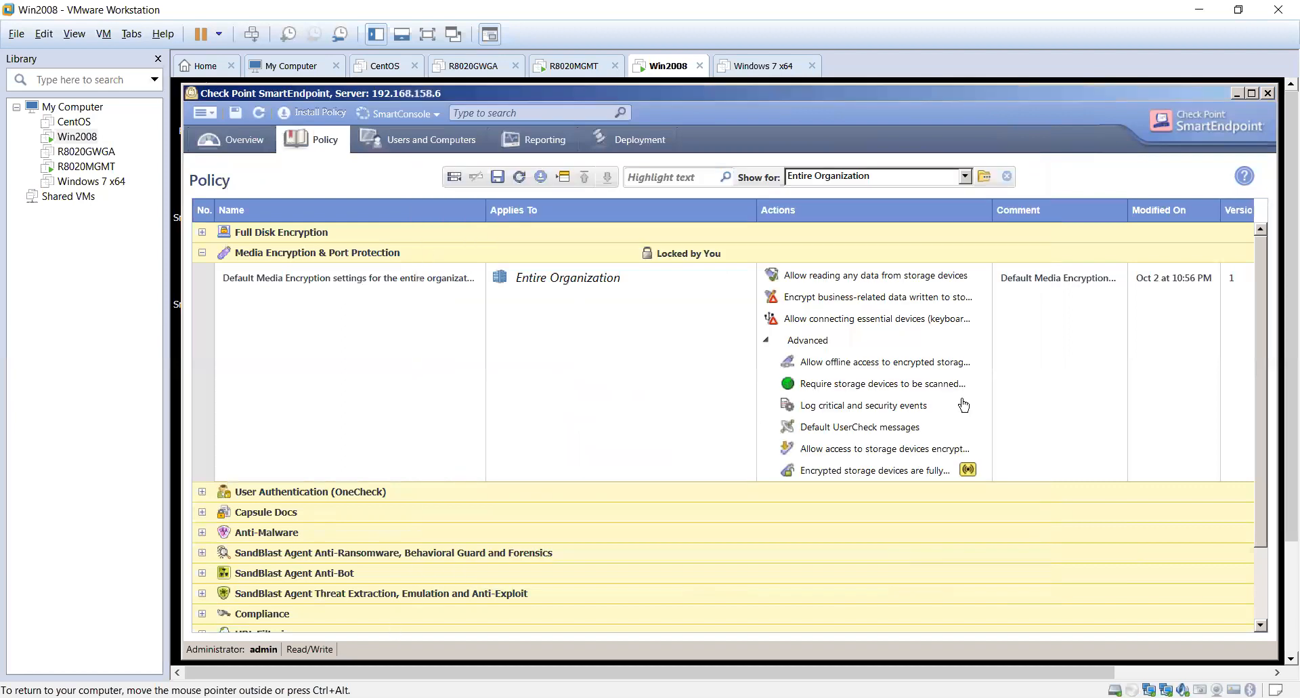
Review the available event logging levels of the media log action, keeping Log critical and security events.
{"action": "right_click", "coordinate": [903, 421]}
{"action": "left_click", "coordinate": [966, 434]}
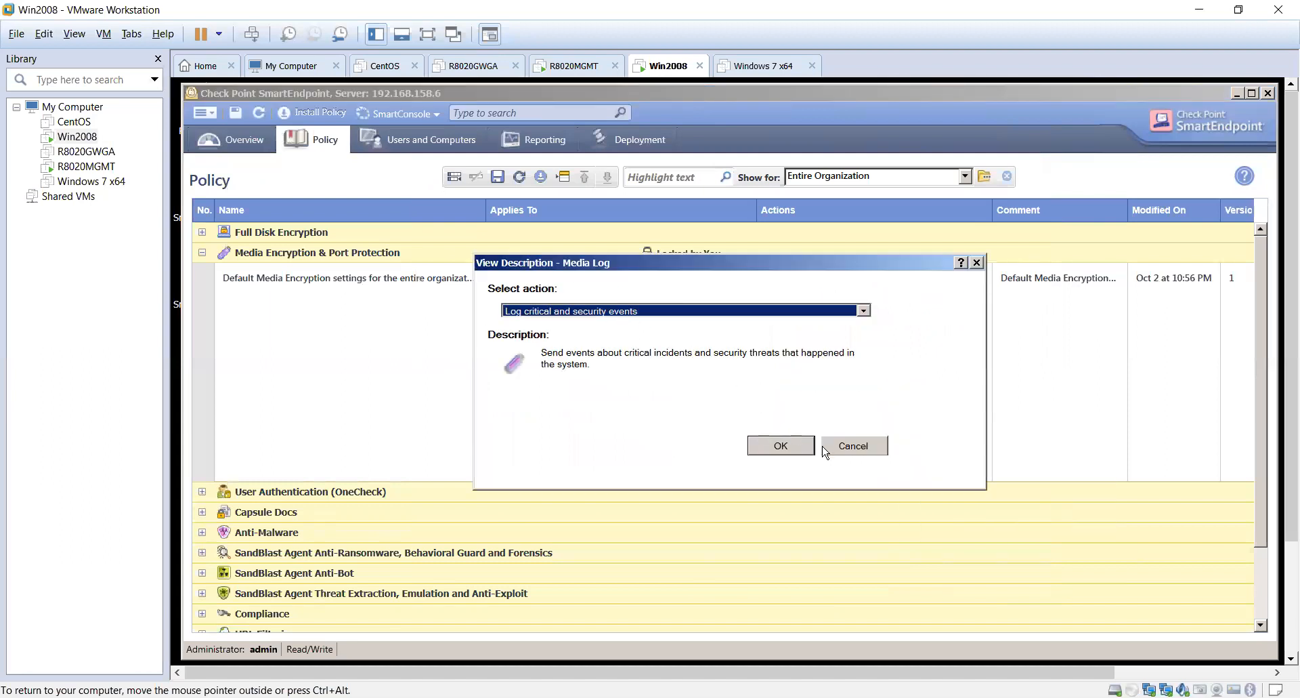
{"action": "left_click", "coordinate": [763, 310]}
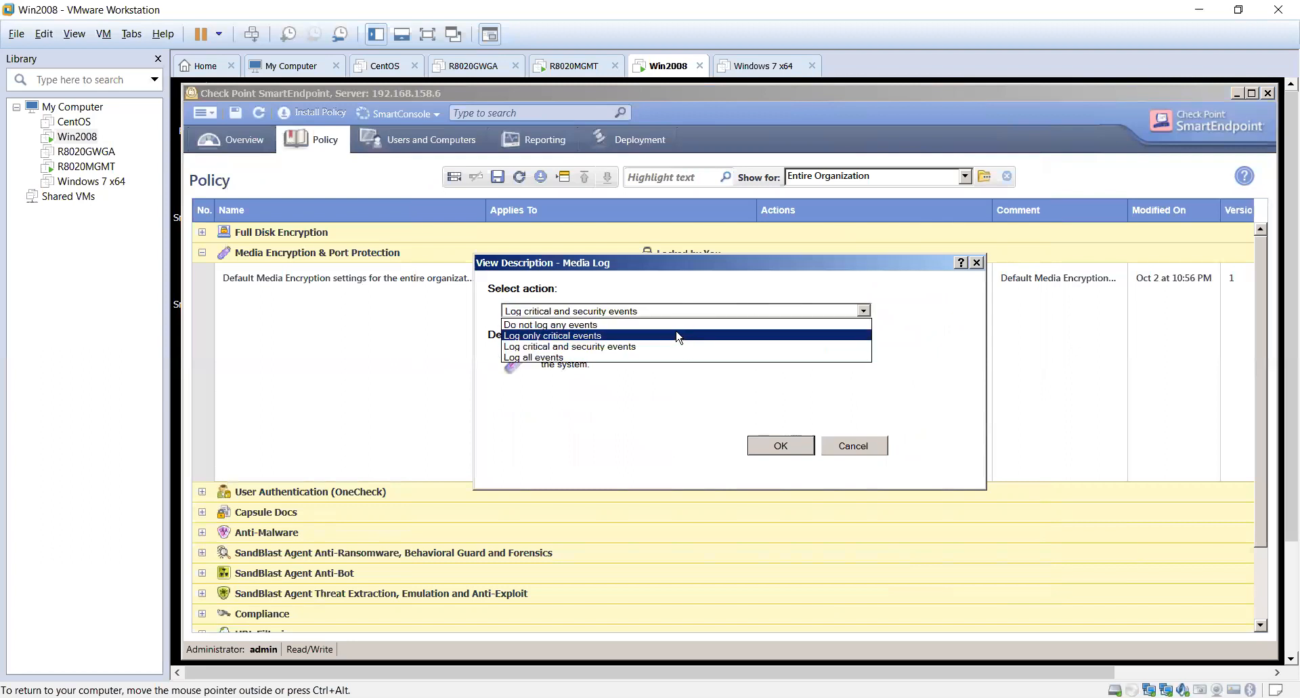
{"action": "left_click", "coordinate": [914, 370]}
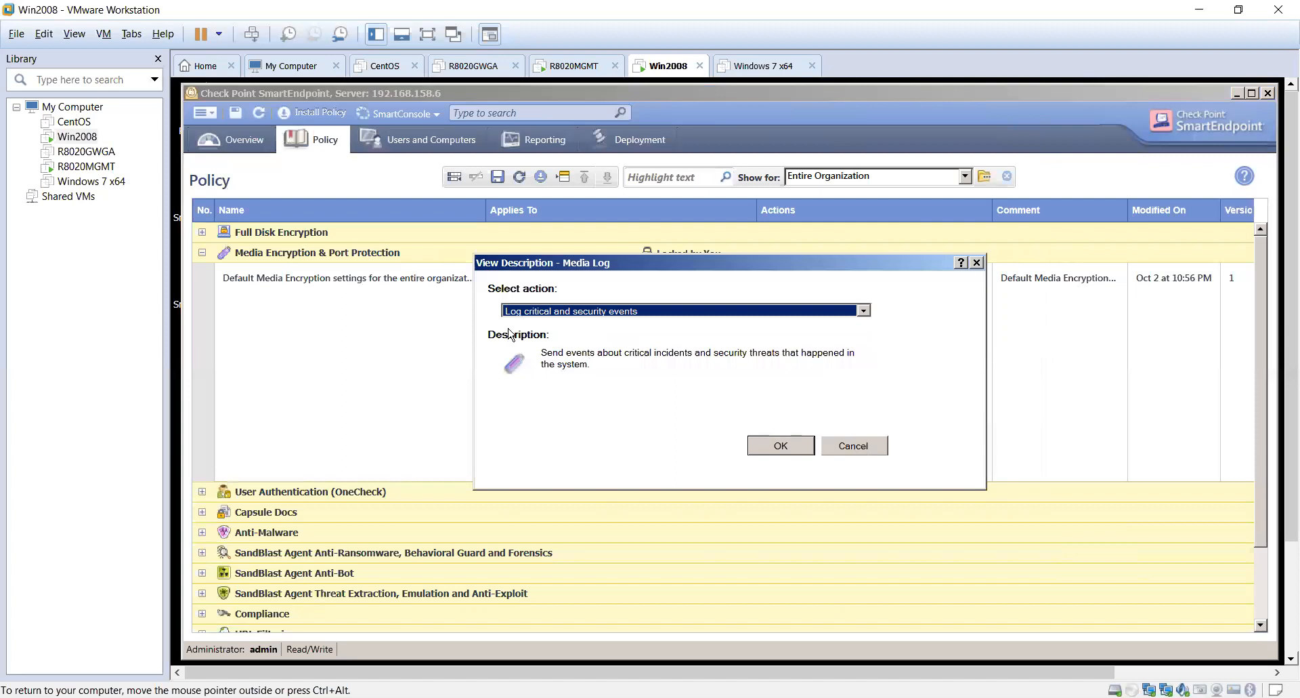
{"action": "left_click", "coordinate": [854, 445]}
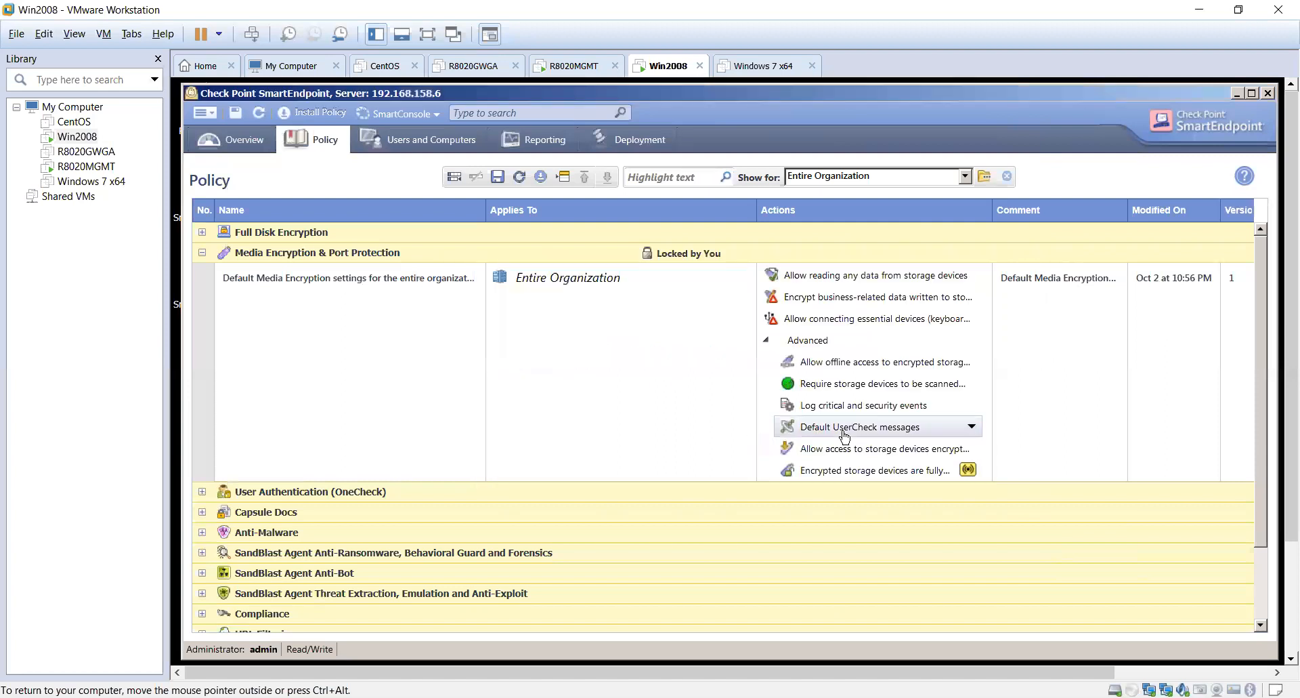
Examine the Media Encryption Sites settings and the form for a new management server, closing both without saving.
{"action": "right_click", "coordinate": [828, 458]}
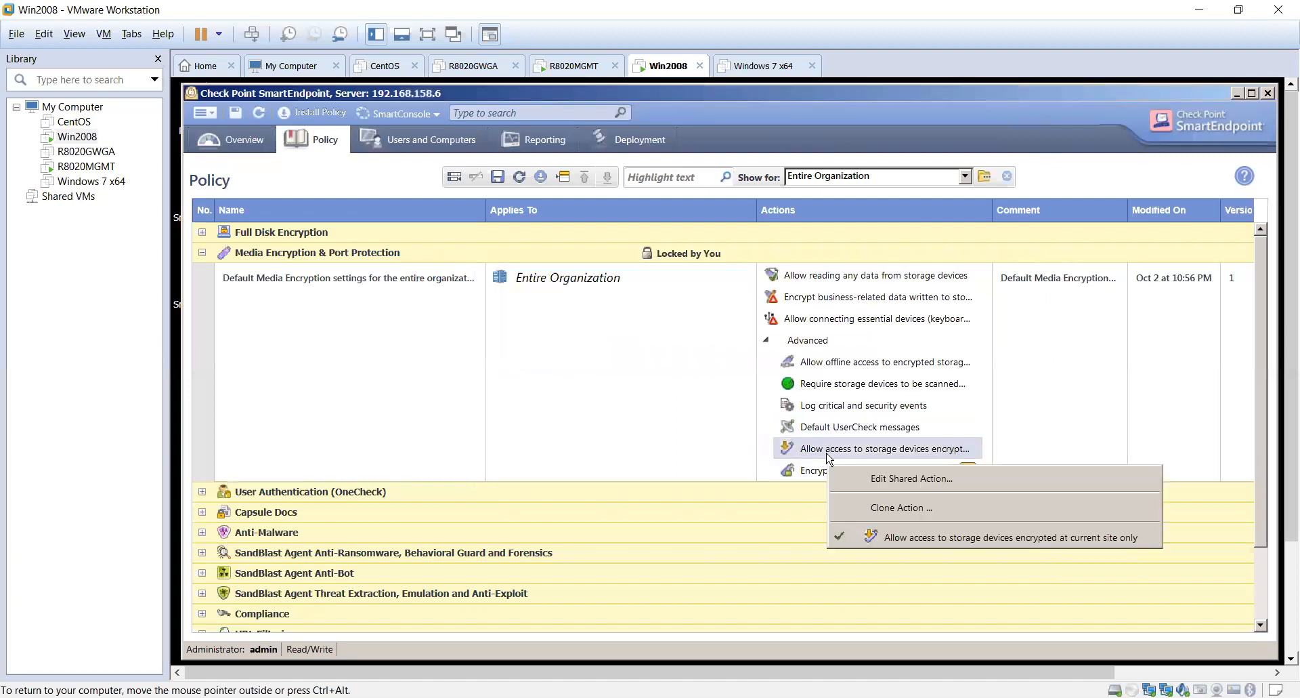
{"action": "left_click", "coordinate": [889, 480]}
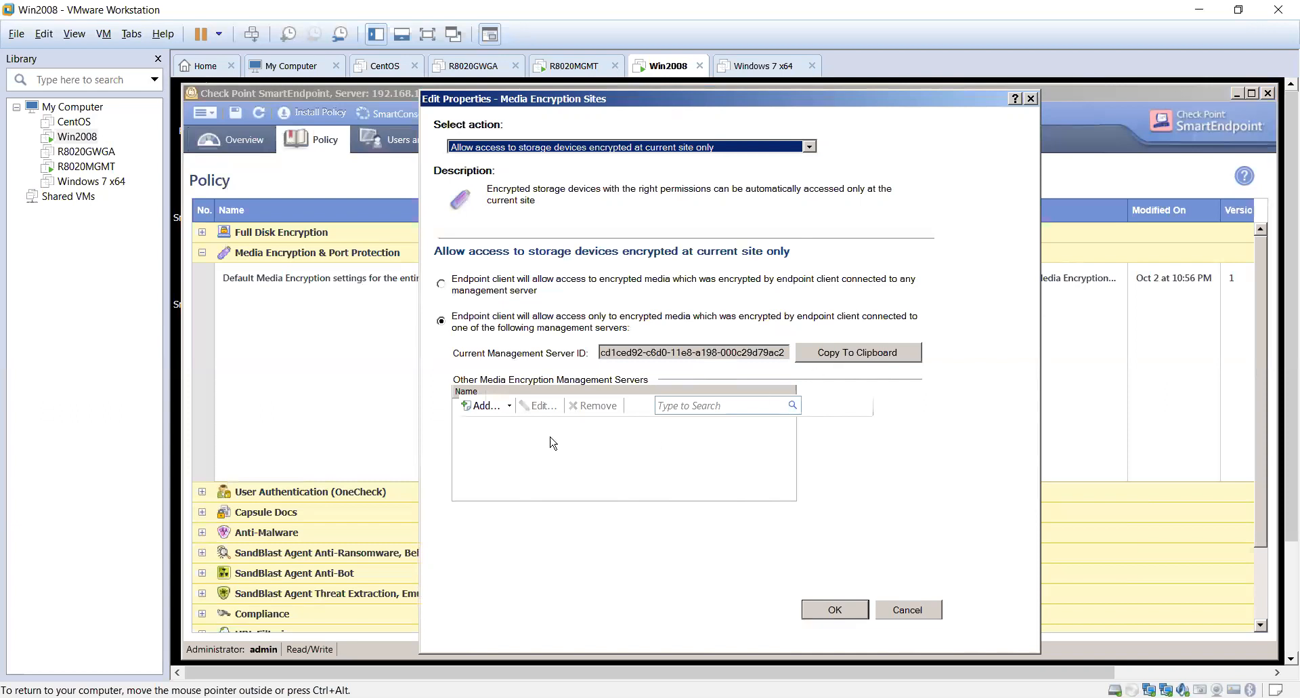
{"action": "left_click", "coordinate": [484, 406]}
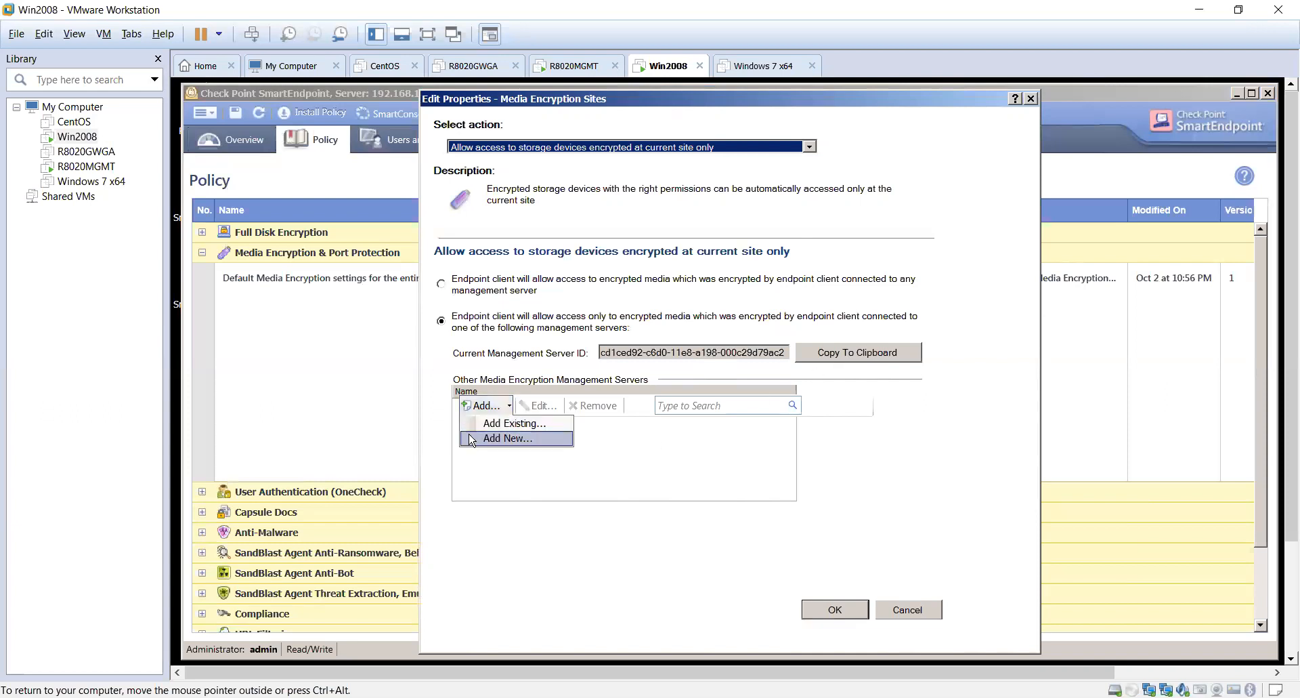
{"action": "left_click", "coordinate": [504, 438]}
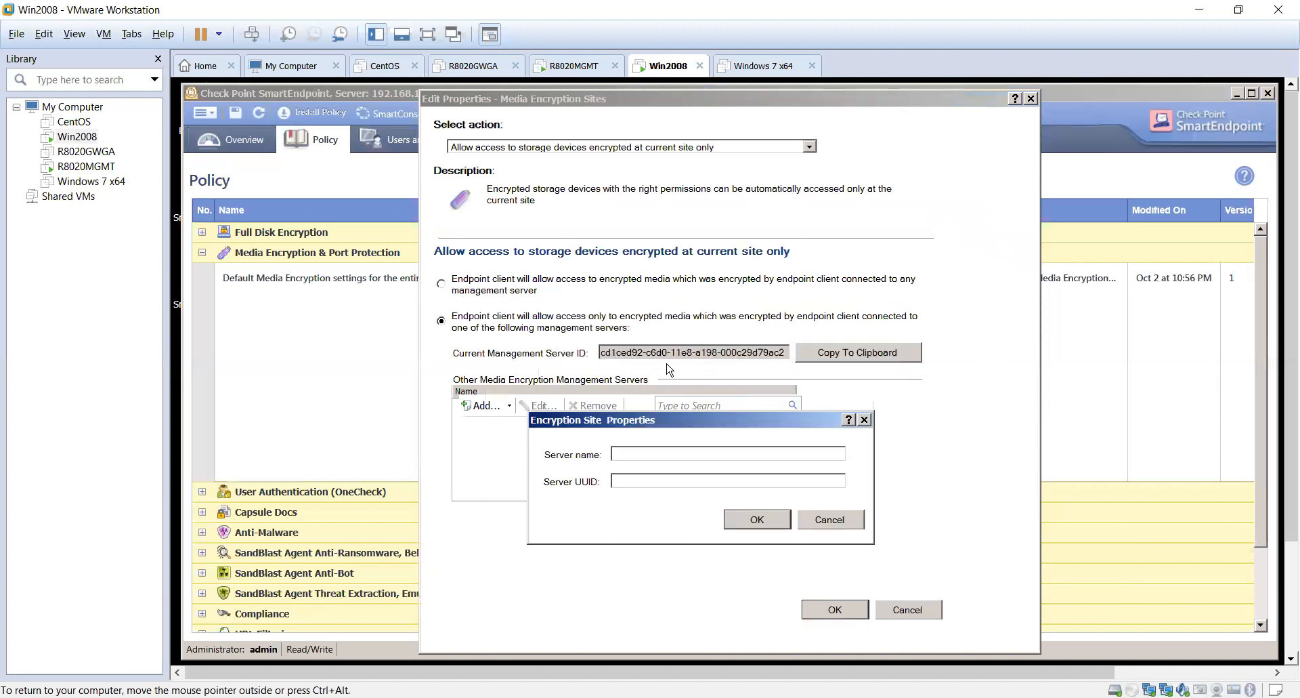
{"action": "left_click", "coordinate": [823, 520]}
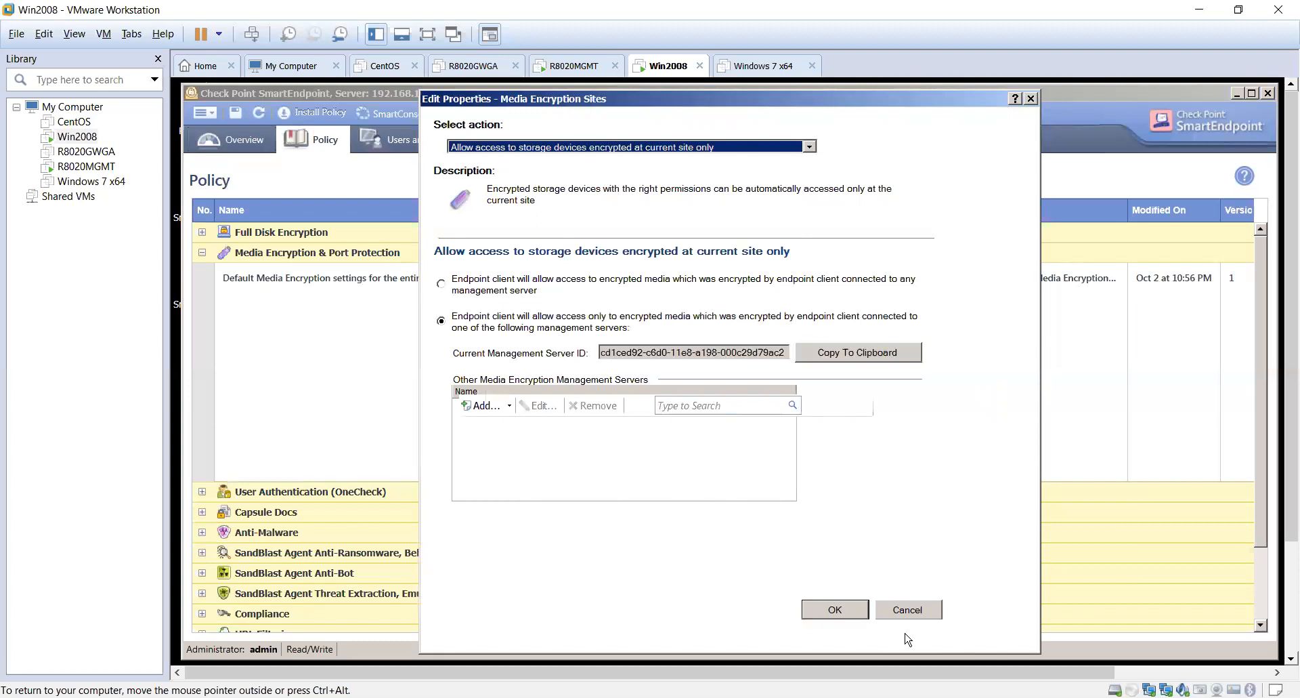
{"action": "left_click", "coordinate": [921, 612]}
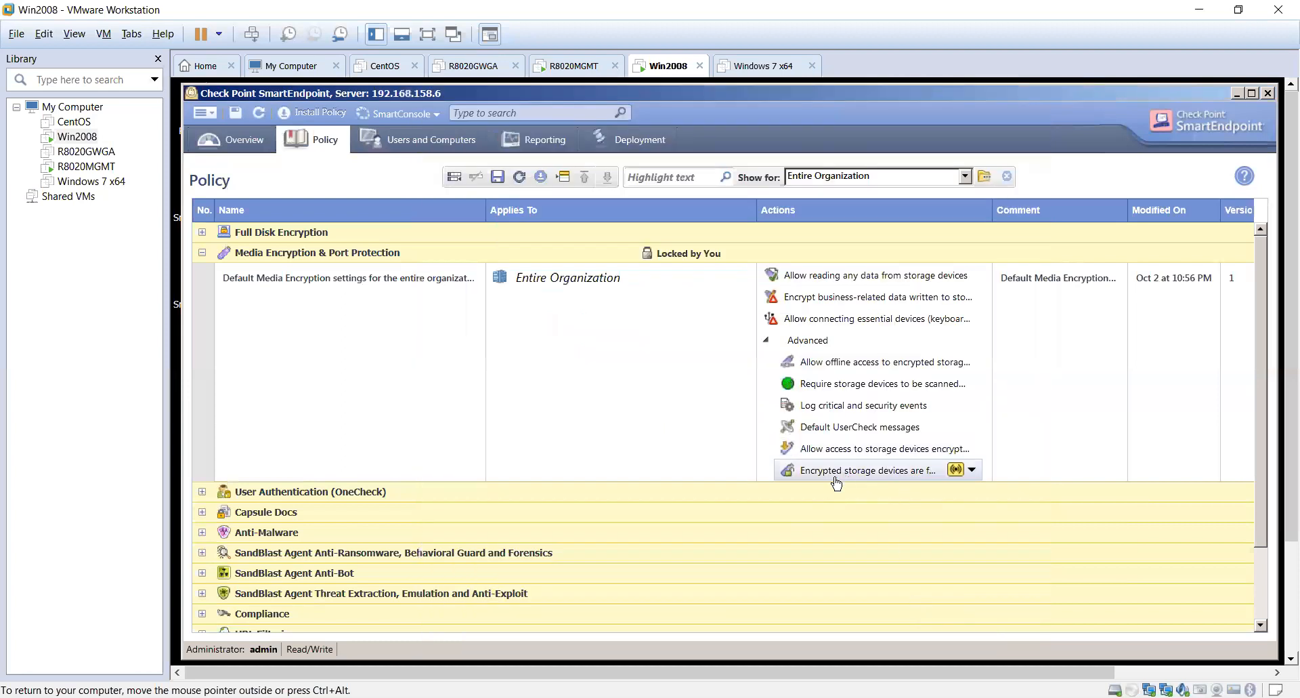
Open the custom access rules for encrypted storage devices and select the rule with Any owner and Any user.
{"action": "left_click", "coordinate": [829, 474]}
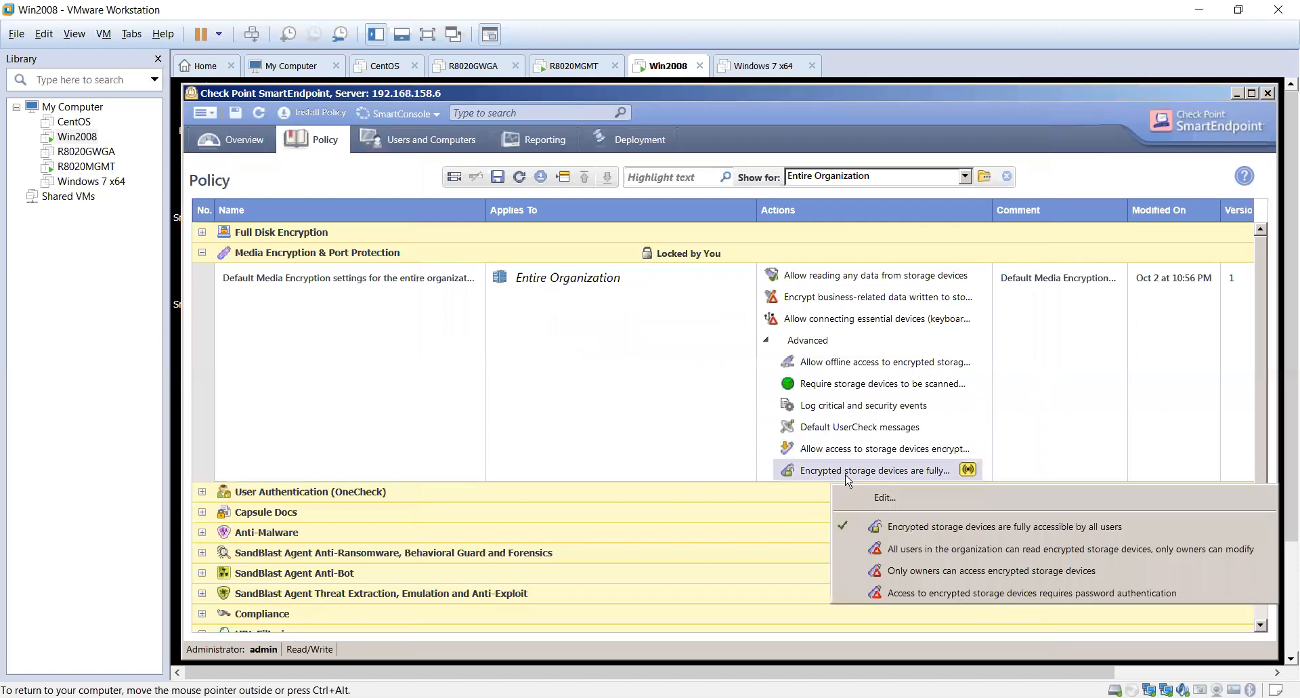
{"action": "left_click", "coordinate": [877, 501]}
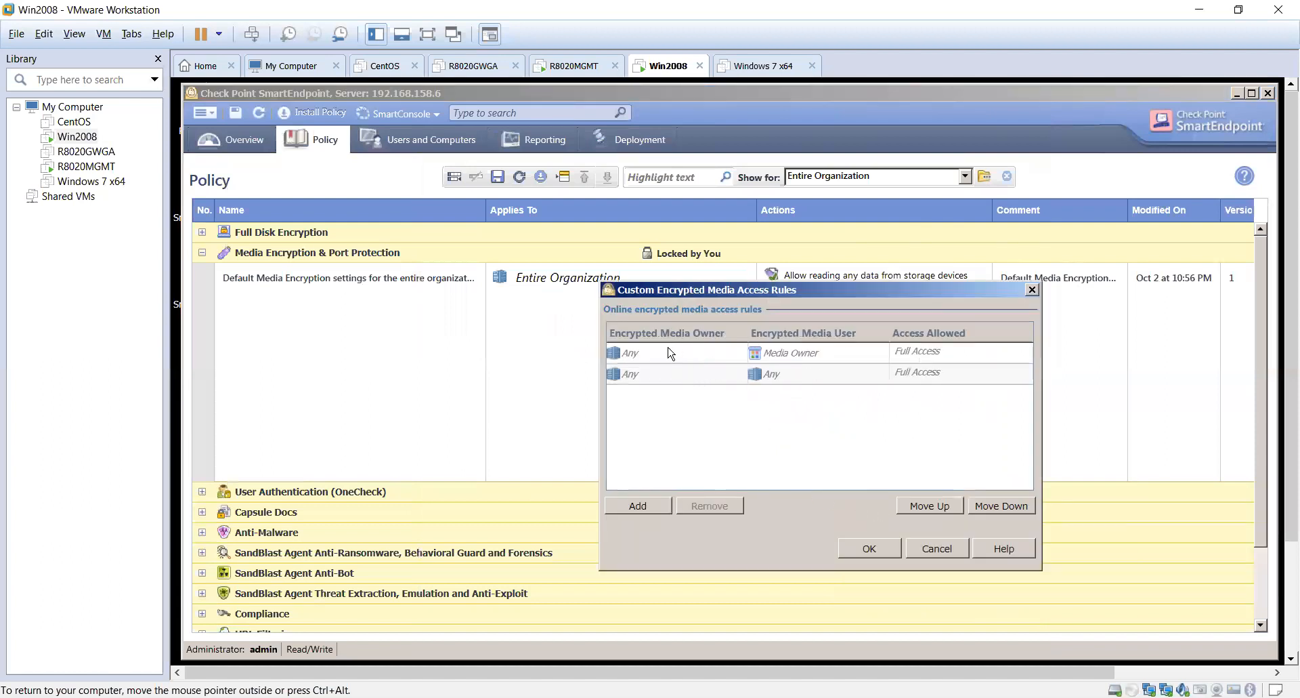
{"action": "left_click", "coordinate": [655, 375]}
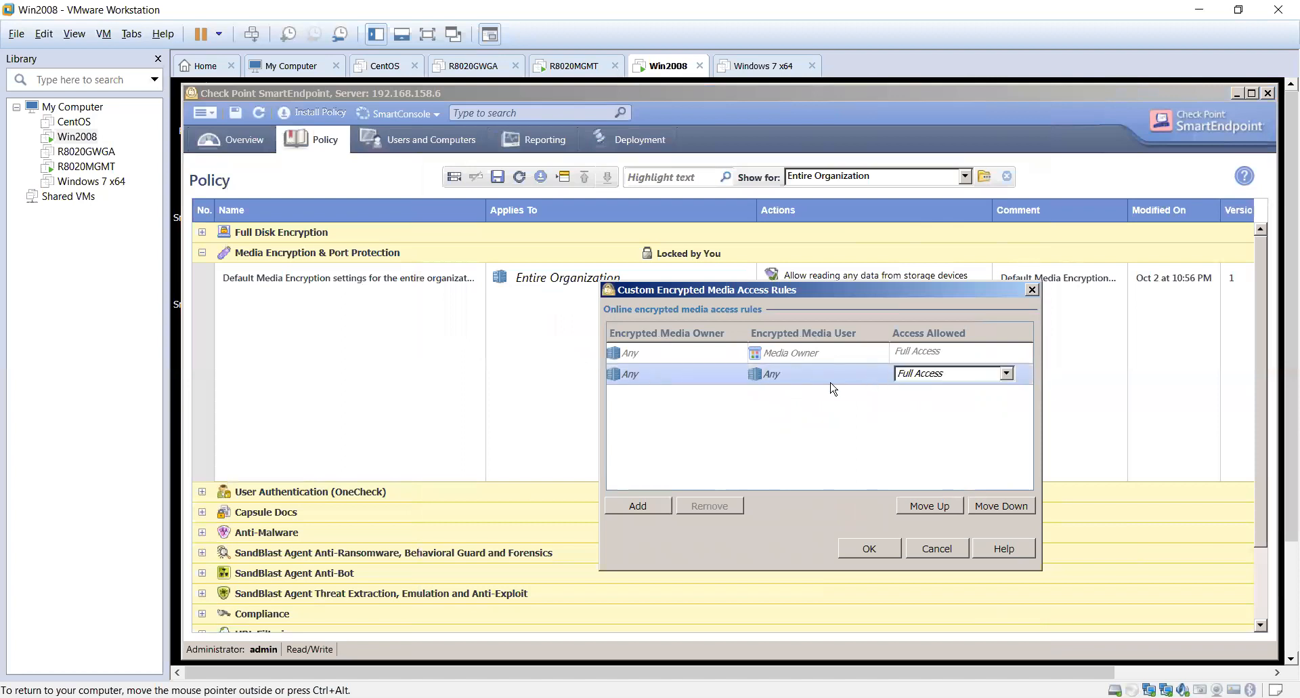
Try adding a custom encrypted media access rule and examine choosing its owner by User/Group/OU from the organization, discarding all changes.
{"action": "left_click", "coordinate": [638, 506]}
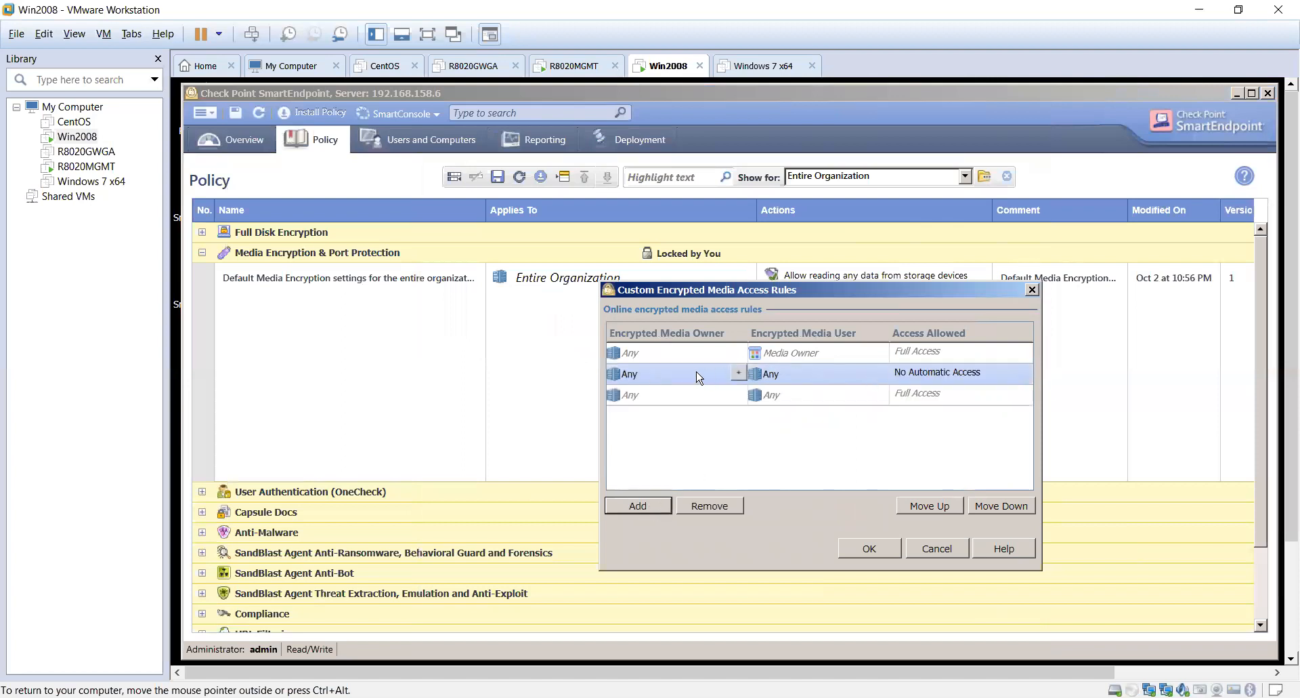
{"action": "left_click", "coordinate": [739, 373]}
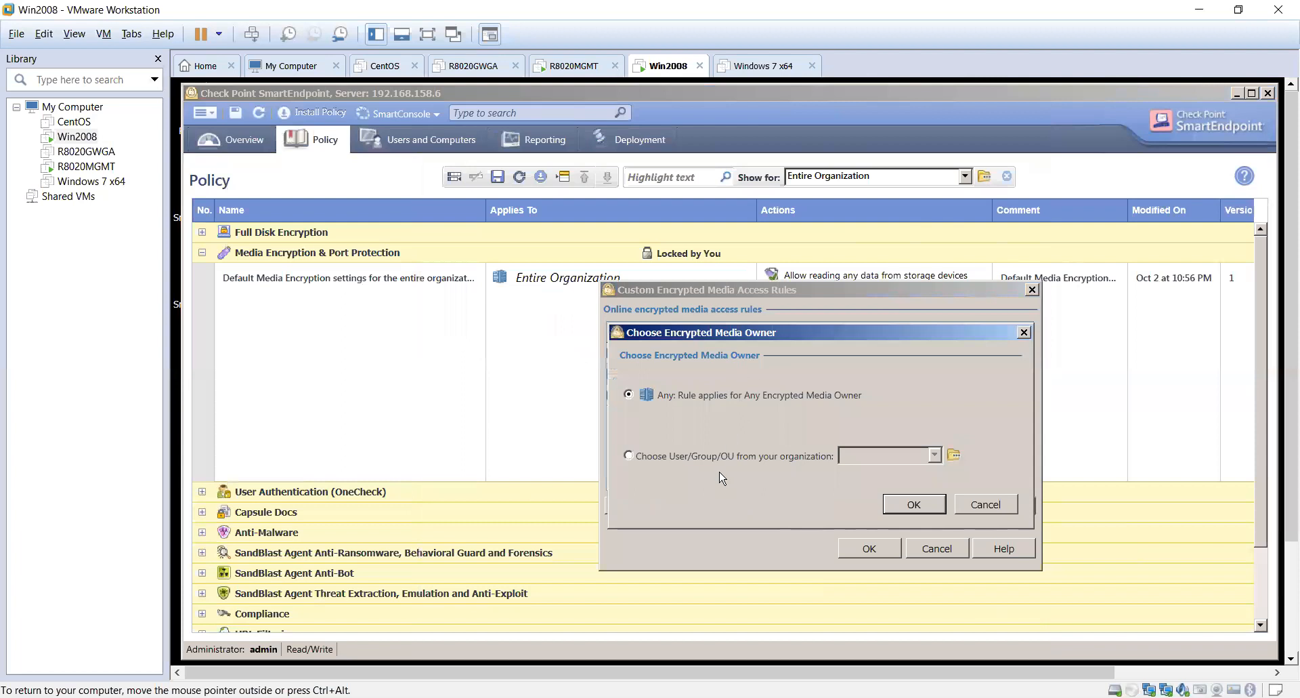
{"action": "left_click", "coordinate": [689, 458]}
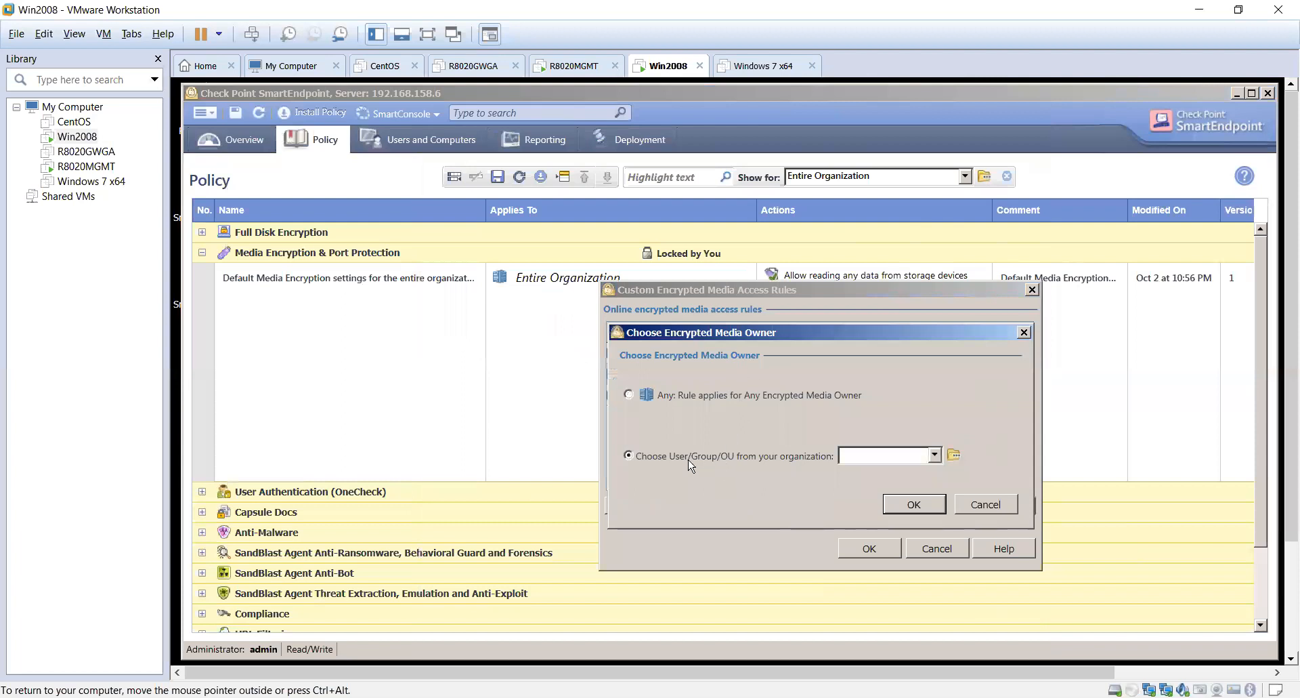
{"action": "left_click", "coordinate": [935, 455]}
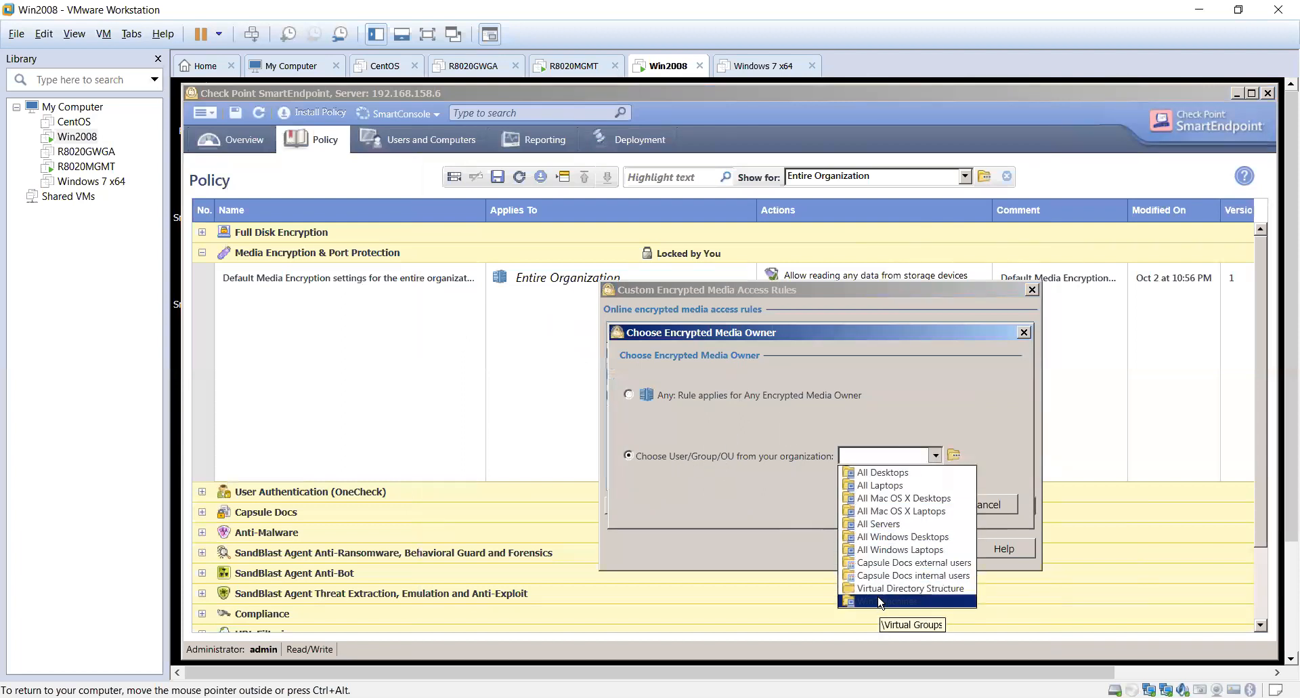
{"action": "left_click", "coordinate": [731, 485]}
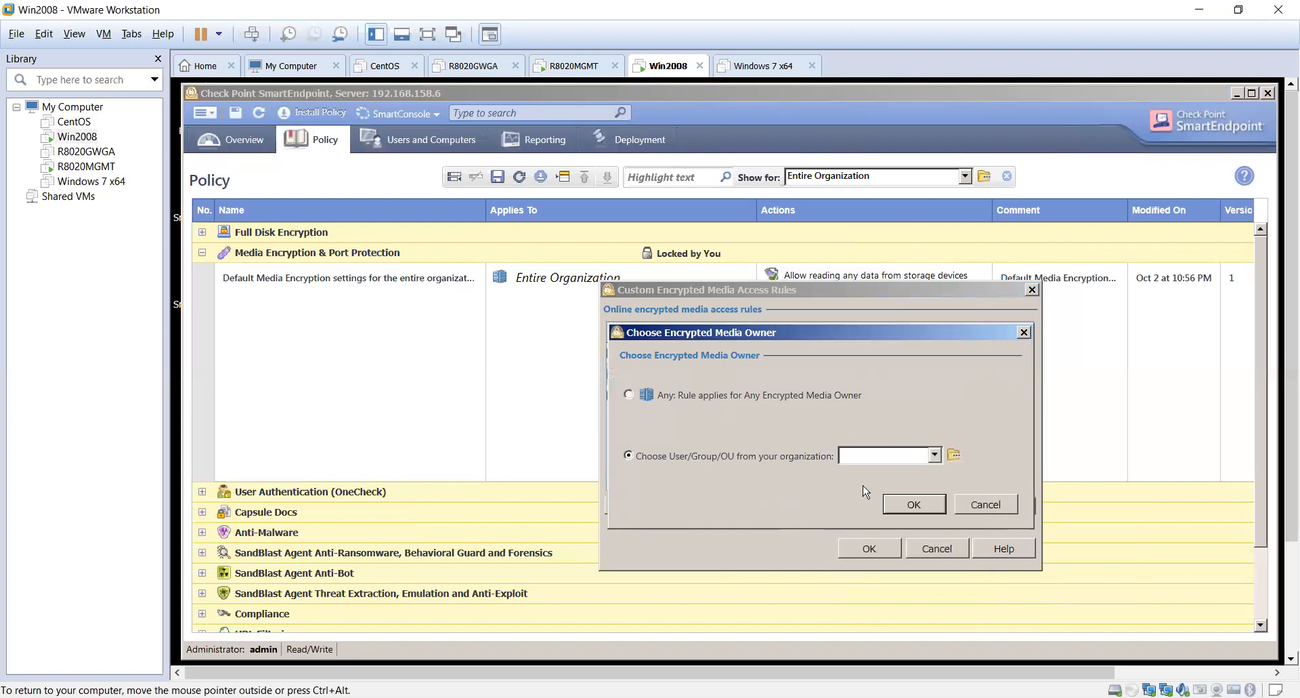
{"action": "left_click", "coordinate": [991, 507]}
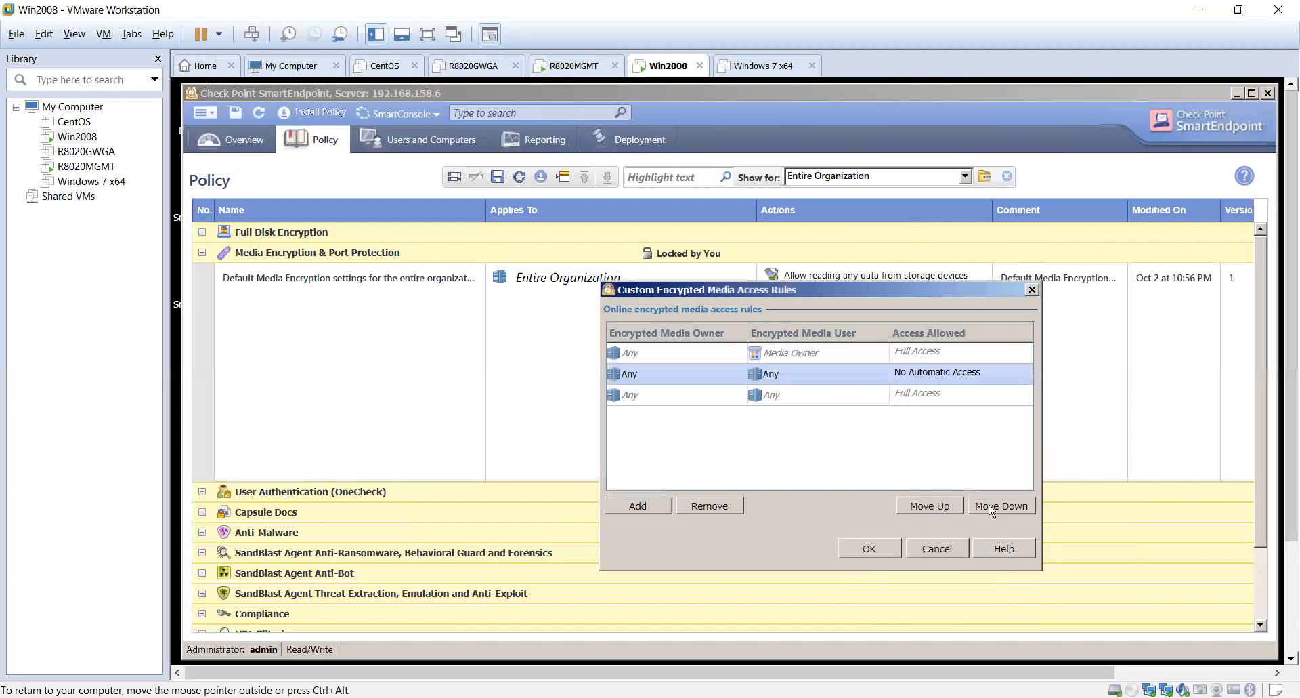
{"action": "left_click", "coordinate": [937, 549]}
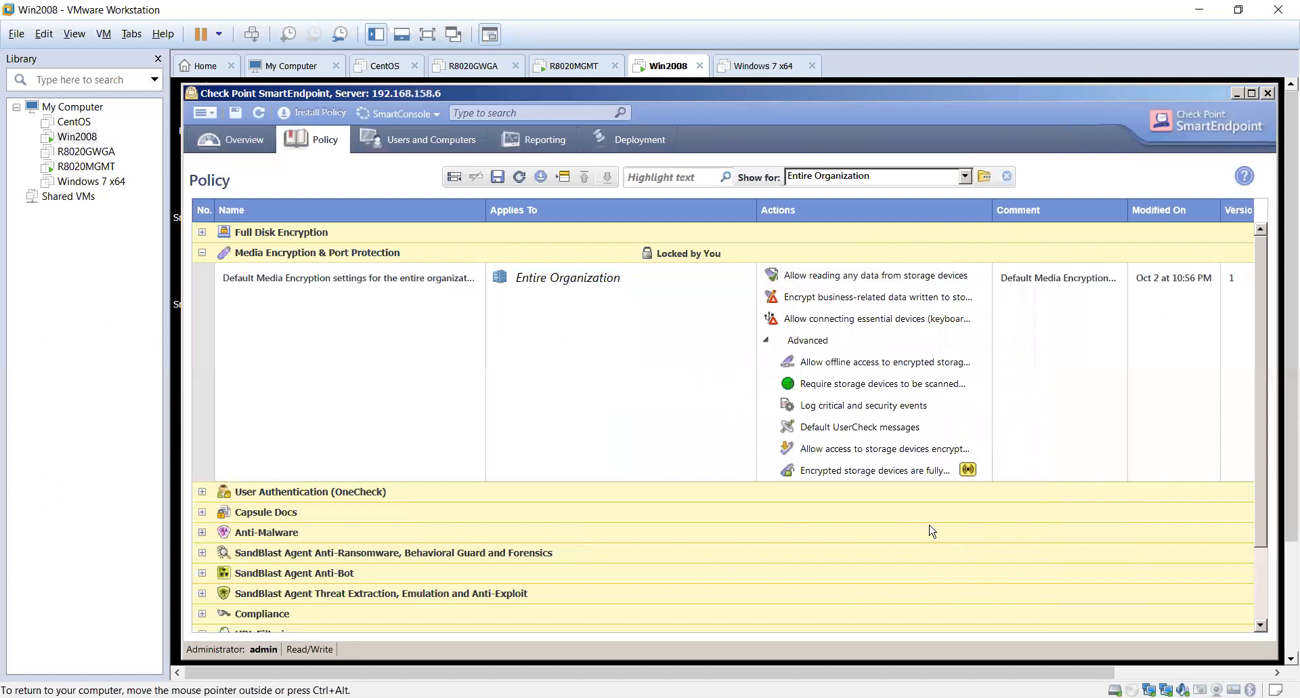
Review the available access options for encrypted storage devices, keeping them fully accessible by all users.
{"action": "left_click", "coordinate": [889, 472]}
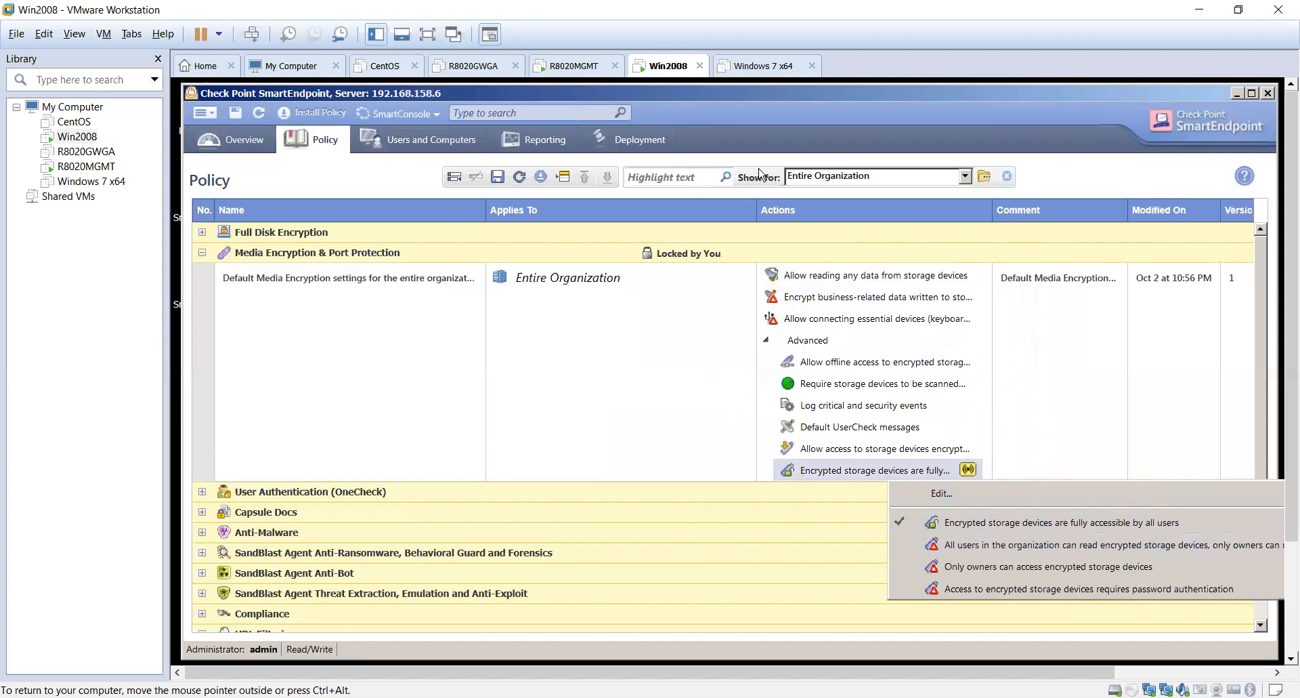
{"action": "left_click", "coordinate": [766, 105]}
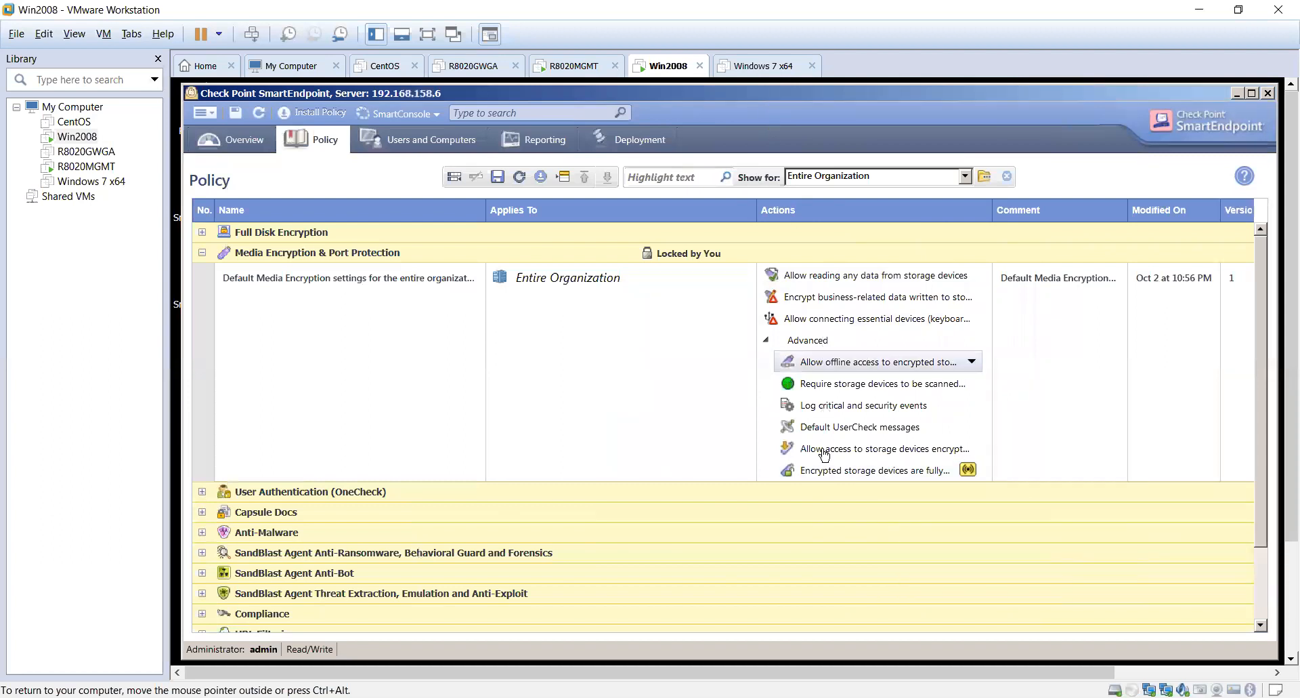